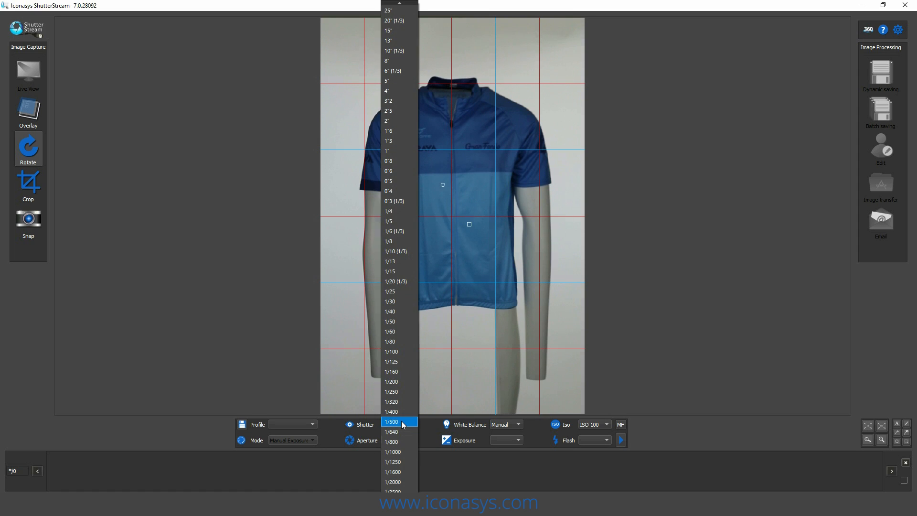
- Set the camera's shutter speed to 1/5 for the jersey shot
{"action": "left_click", "coordinate": [400, 201]}
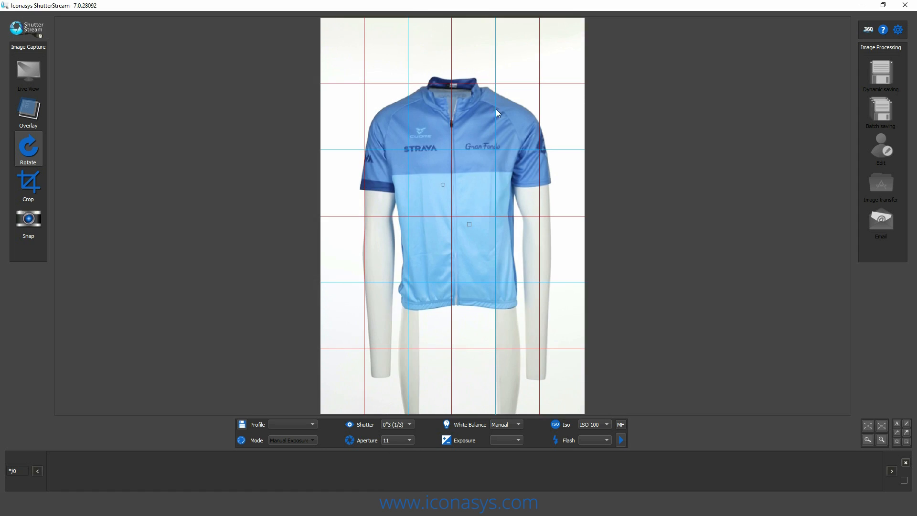
{"action": "left_click", "coordinate": [409, 425]}
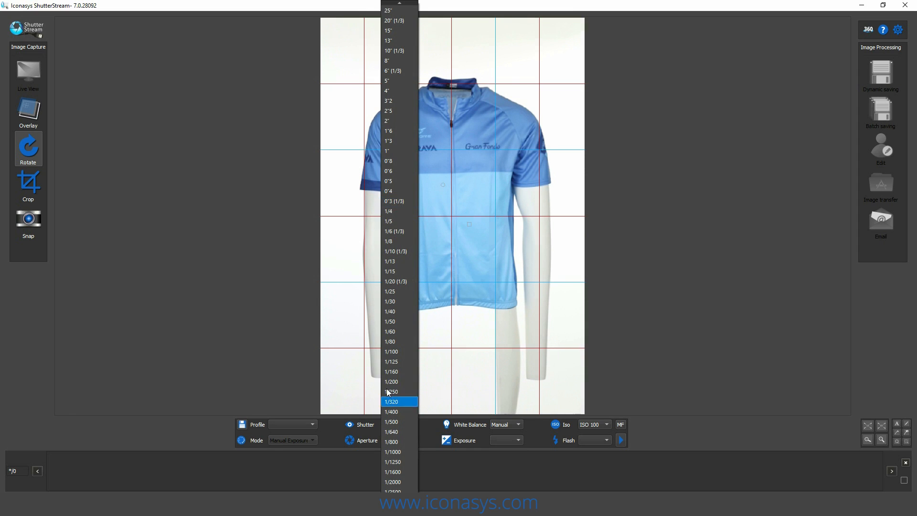
{"action": "left_click", "coordinate": [398, 221]}
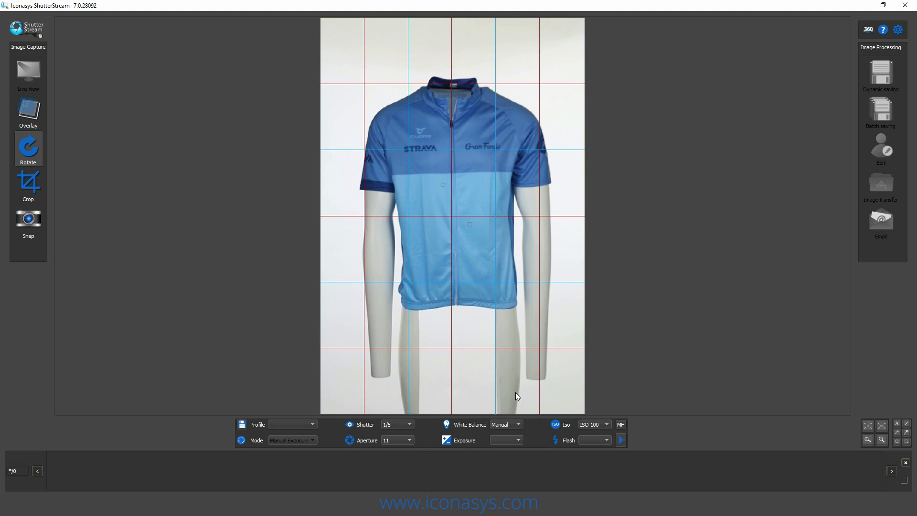
- Manually focus the lens using a magnified live view of the Gran Fondo chest logo, then return to the full frame
{"action": "left_click", "coordinate": [621, 425]}
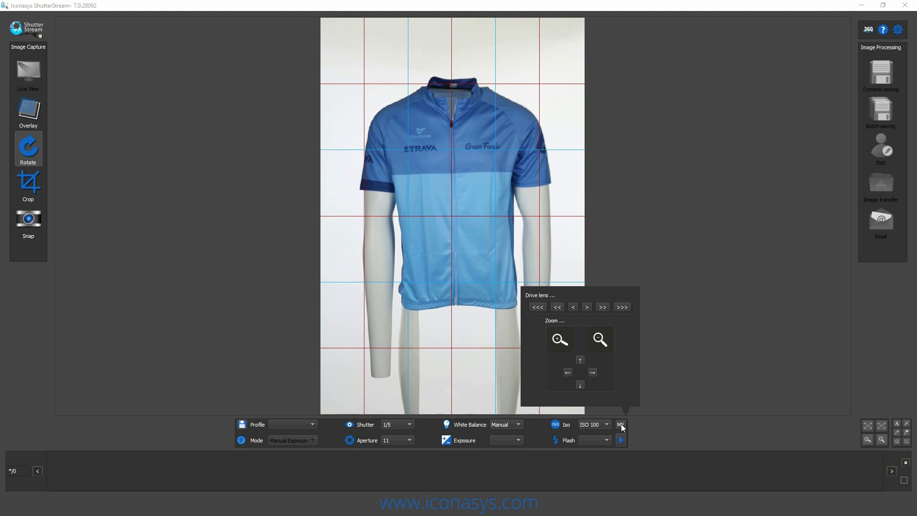
{"action": "left_click", "coordinate": [557, 337]}
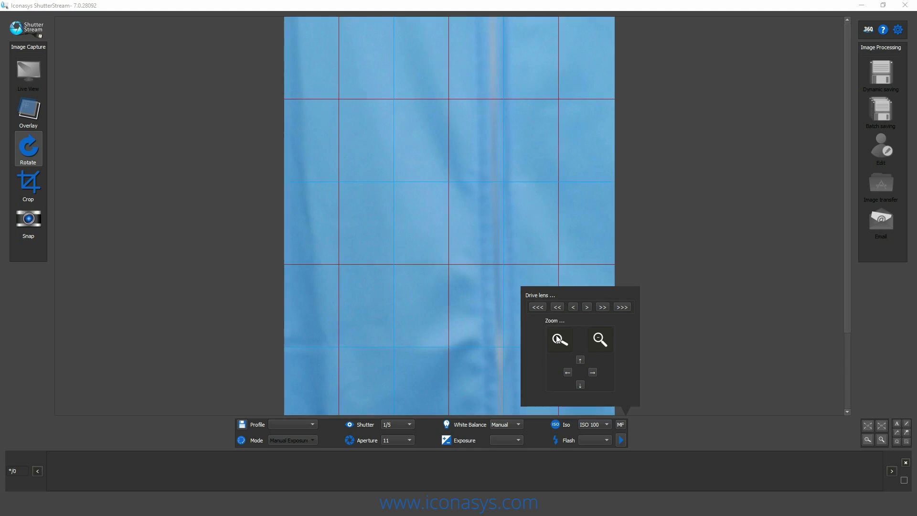
{"action": "left_click", "coordinate": [580, 360]}
{"action": "left_click", "coordinate": [580, 361]}
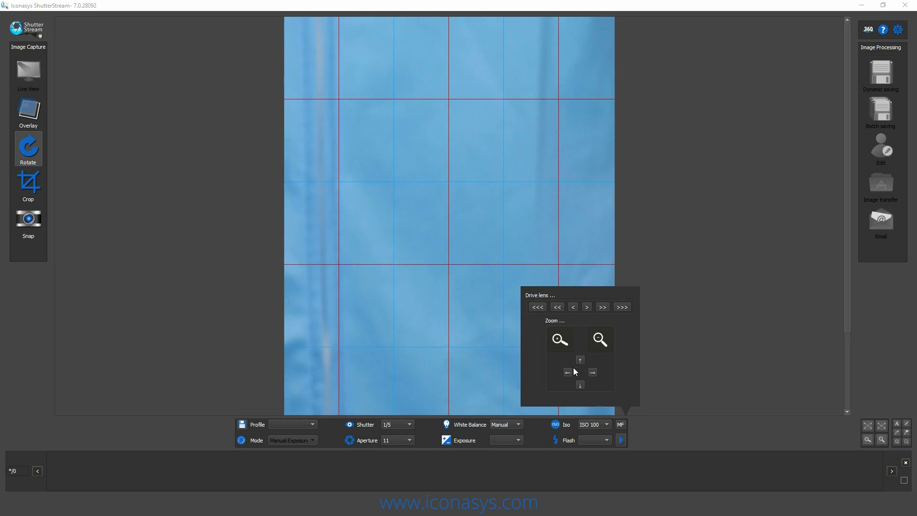
{"action": "left_click", "coordinate": [568, 372]}
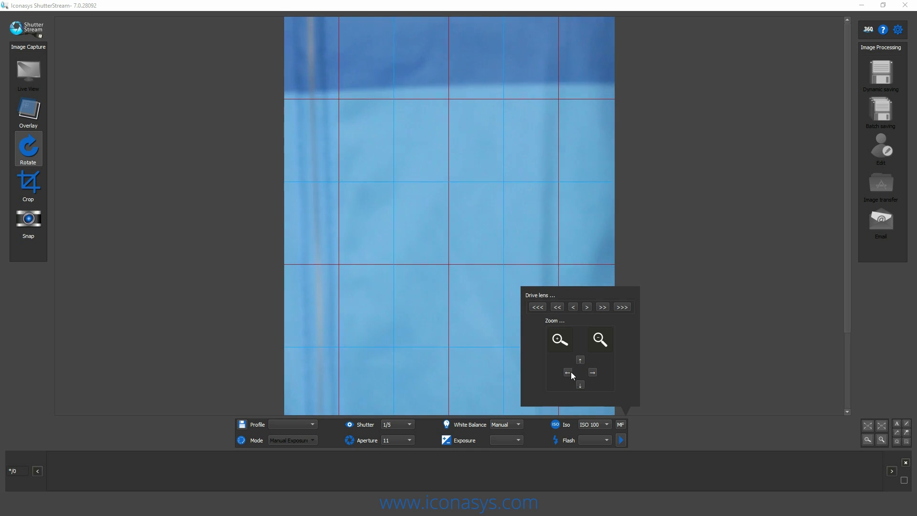
{"action": "left_click", "coordinate": [569, 373]}
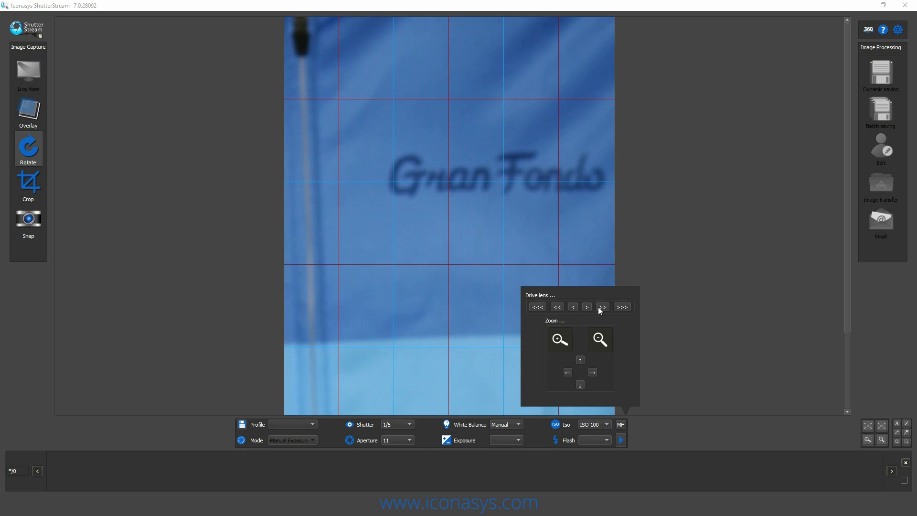
{"action": "left_click", "coordinate": [601, 307]}
{"action": "left_click", "coordinate": [601, 307]}
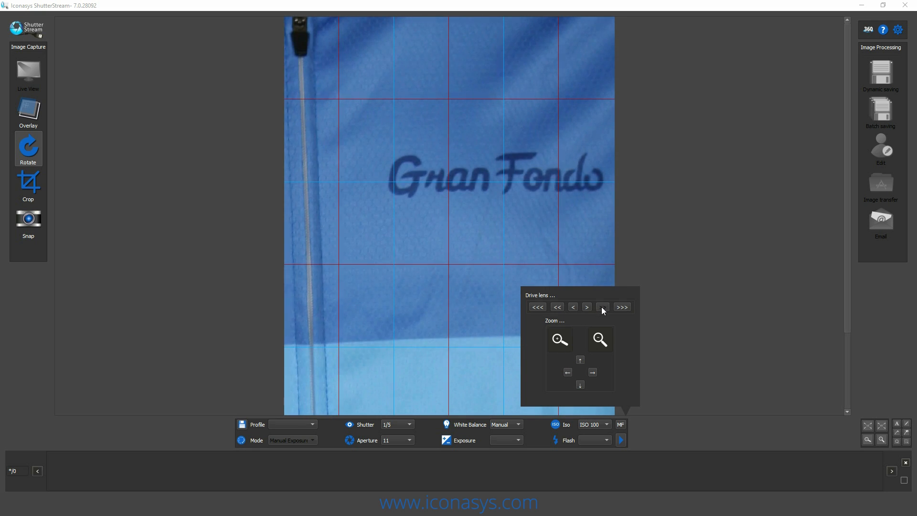
{"action": "left_click", "coordinate": [601, 307]}
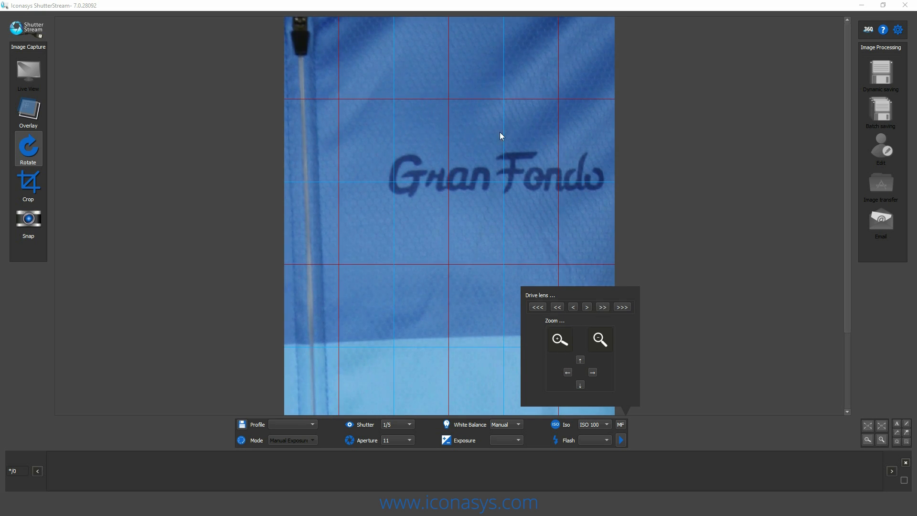
{"action": "left_click", "coordinate": [600, 341]}
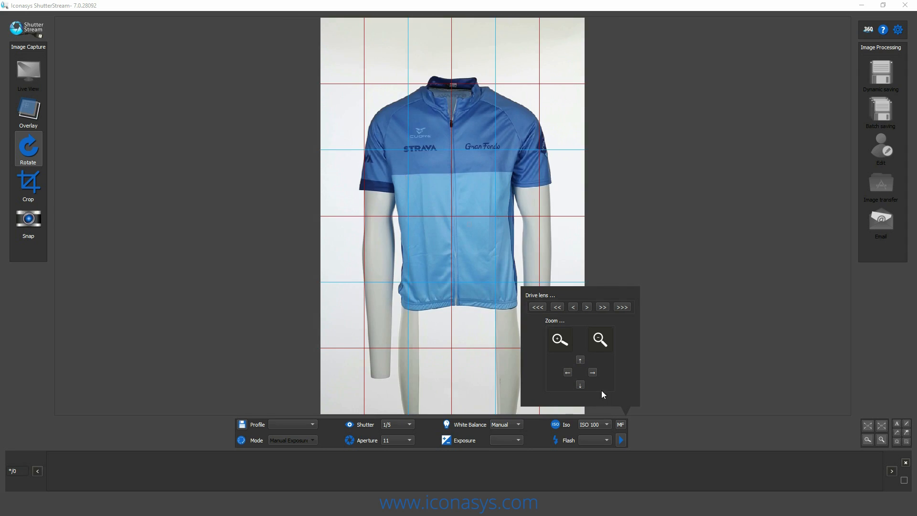
- Crop the capture area to full width from above the collar to just below the hem, and shoot the jersey's front
{"action": "left_click", "coordinate": [29, 180]}
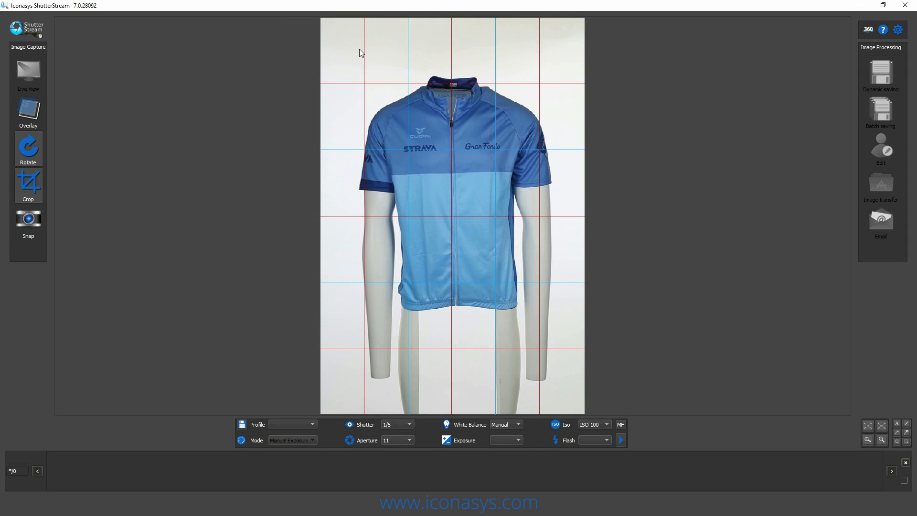
{"action": "left_click_drag", "start_coordinate": [321, 55], "coordinate": [595, 327]}
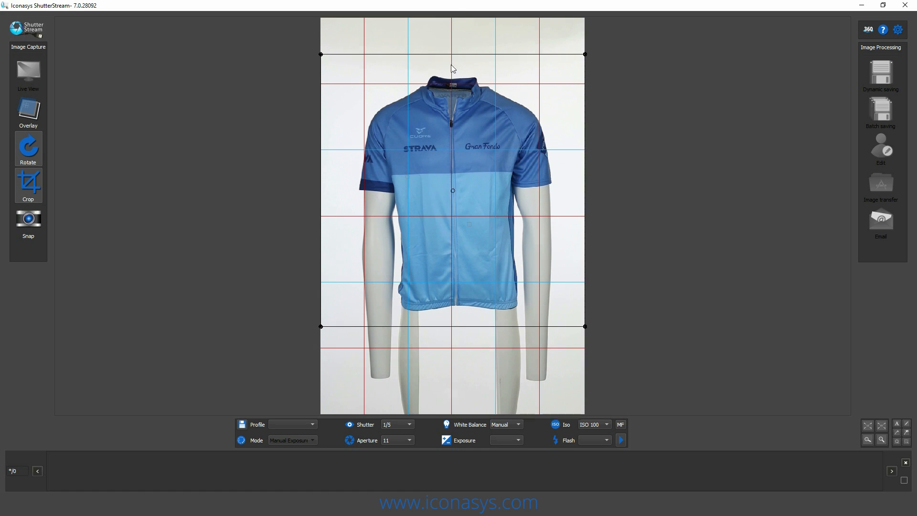
{"action": "left_click", "coordinate": [29, 223]}
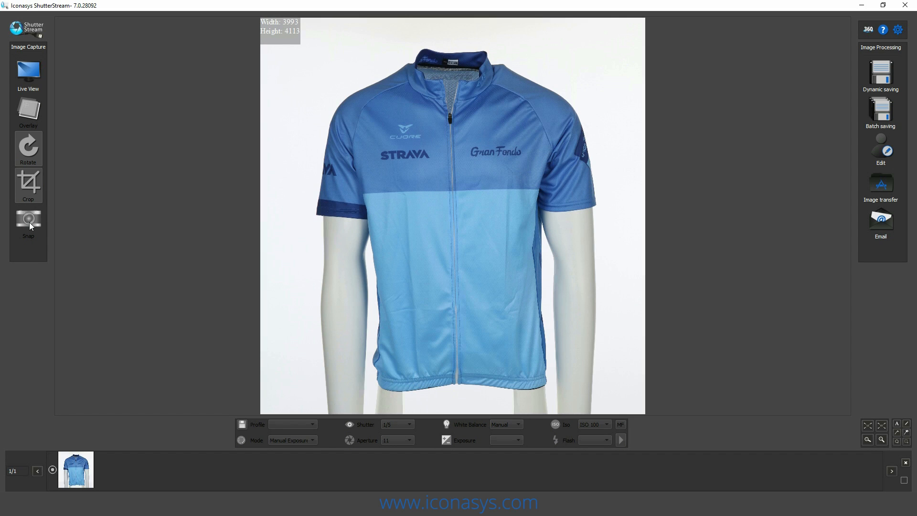
- Return to live view and capture the back of the jersey with the same crop
{"action": "left_click", "coordinate": [18, 73]}
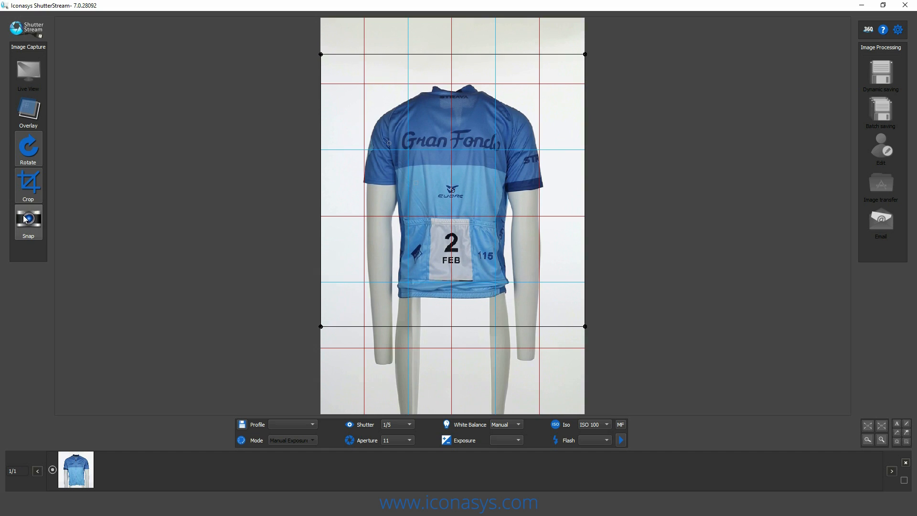
{"action": "left_click", "coordinate": [20, 223]}
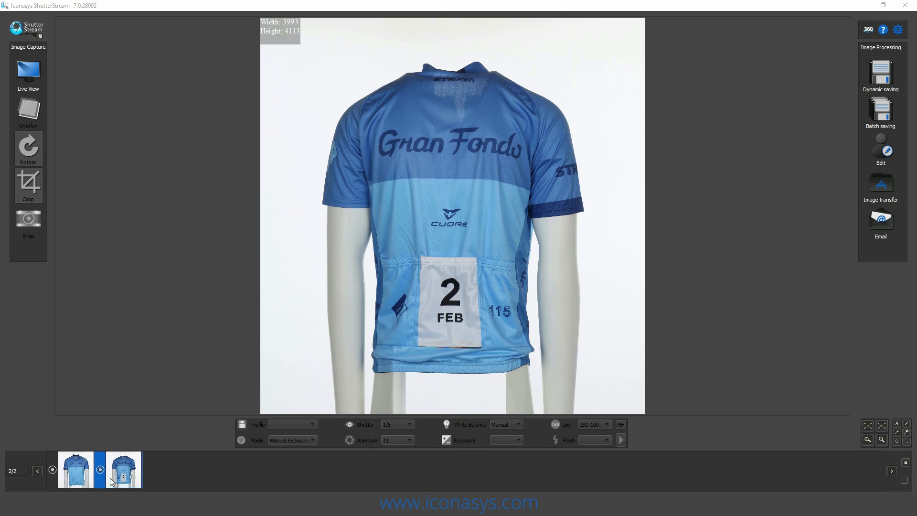
- Compare the front and back photos and examine the back photo's collar and pocket details at full size
{"action": "left_click", "coordinate": [79, 478]}
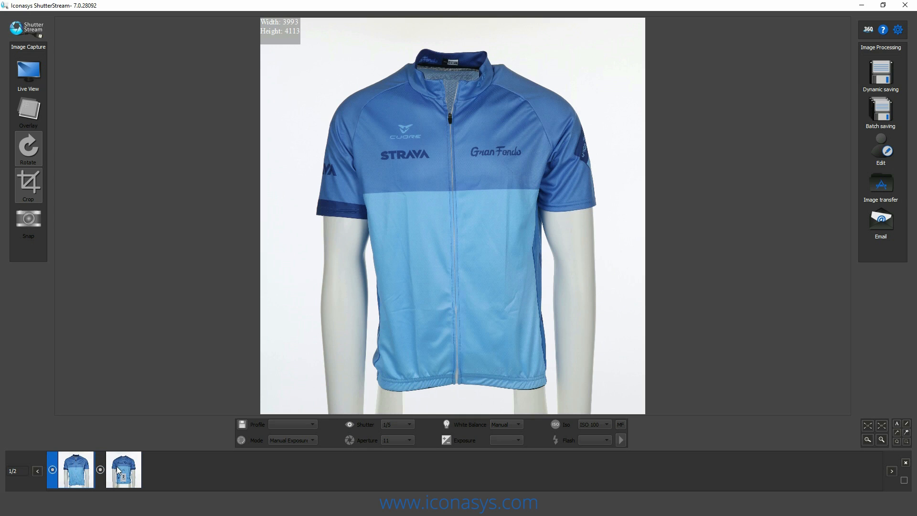
{"action": "left_click", "coordinate": [119, 472]}
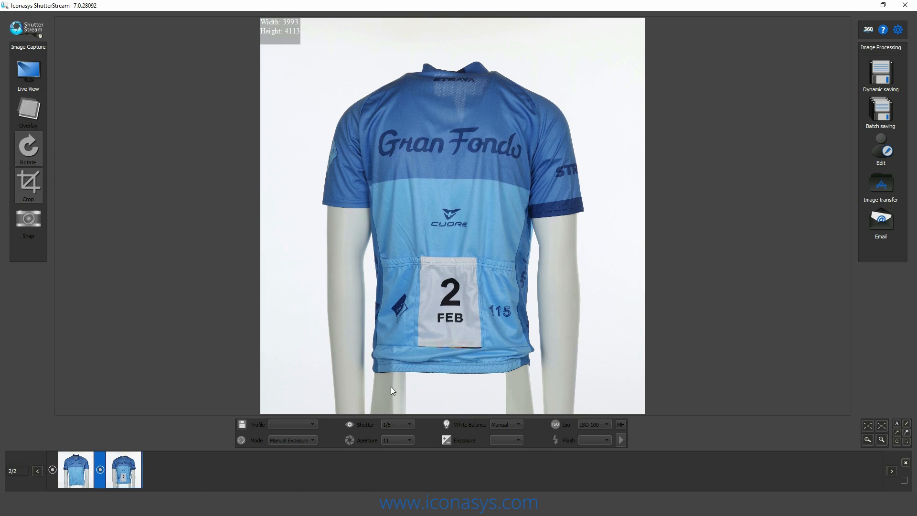
{"action": "left_click", "coordinate": [868, 425]}
{"action": "scroll", "coordinate": [557, 254], "scroll_direction": "up", "scroll_amount": 10}
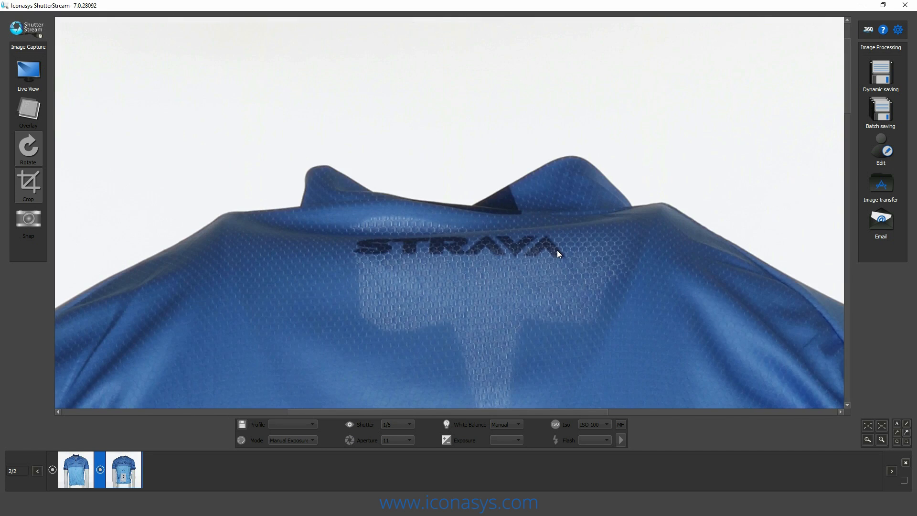
{"action": "scroll", "coordinate": [554, 255], "scroll_direction": "down", "scroll_amount": 3}
{"action": "scroll", "coordinate": [733, 321], "scroll_direction": "down", "scroll_amount": 8}
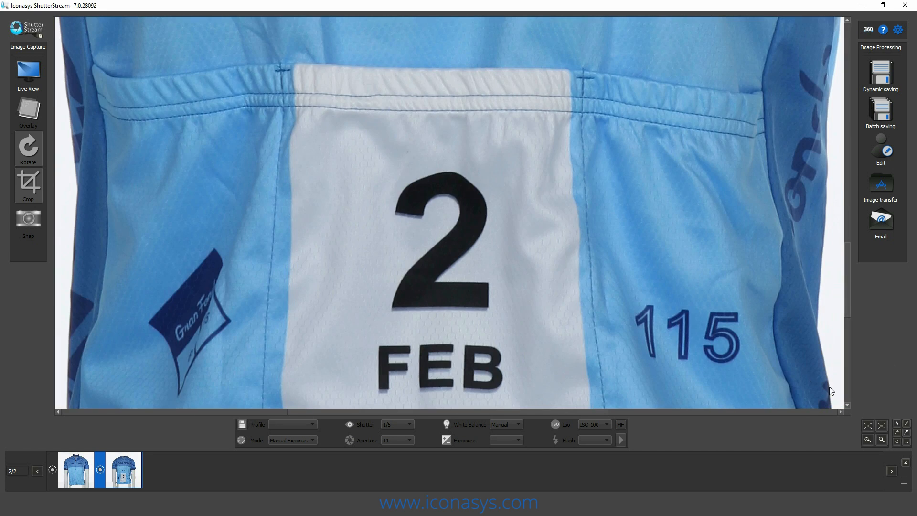
{"action": "left_click", "coordinate": [879, 424]}
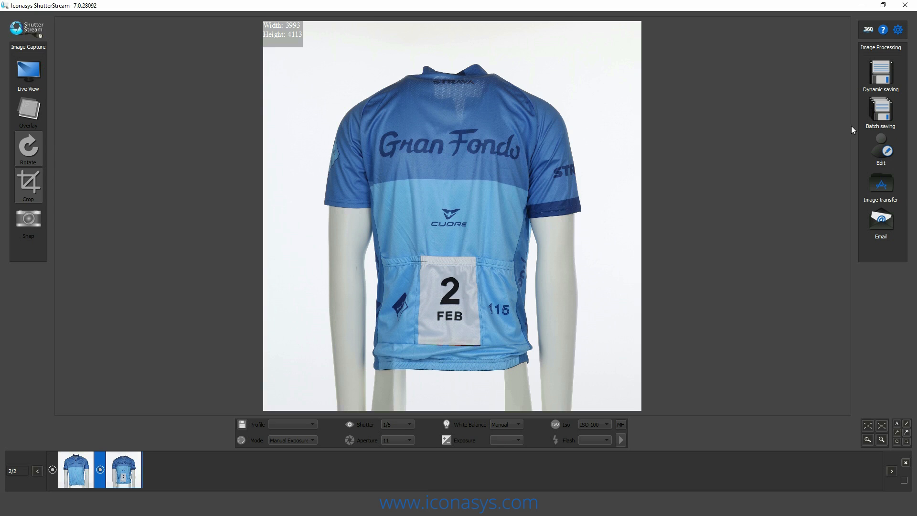
- Open the photos for editing, sample the front photo's white background with the Magic wand, and inspect the mask around the arm
{"action": "left_click", "coordinate": [880, 162]}
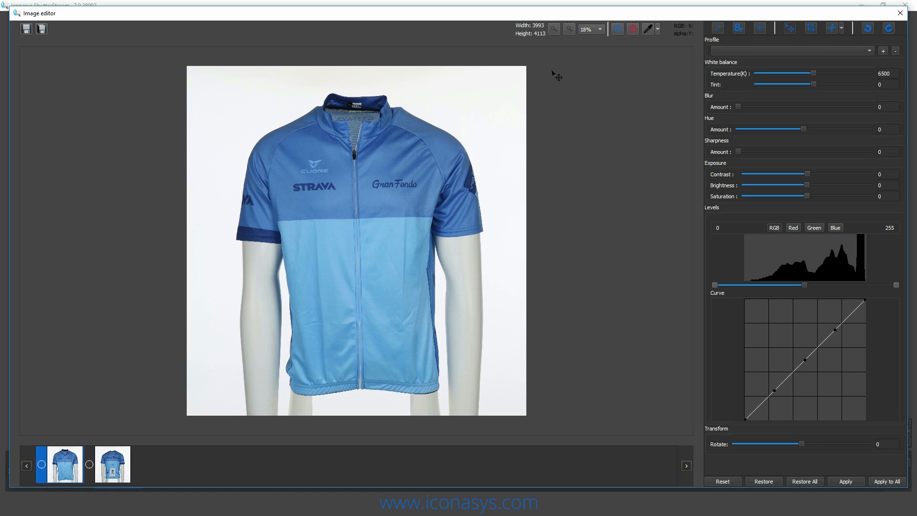
{"action": "left_click", "coordinate": [717, 29]}
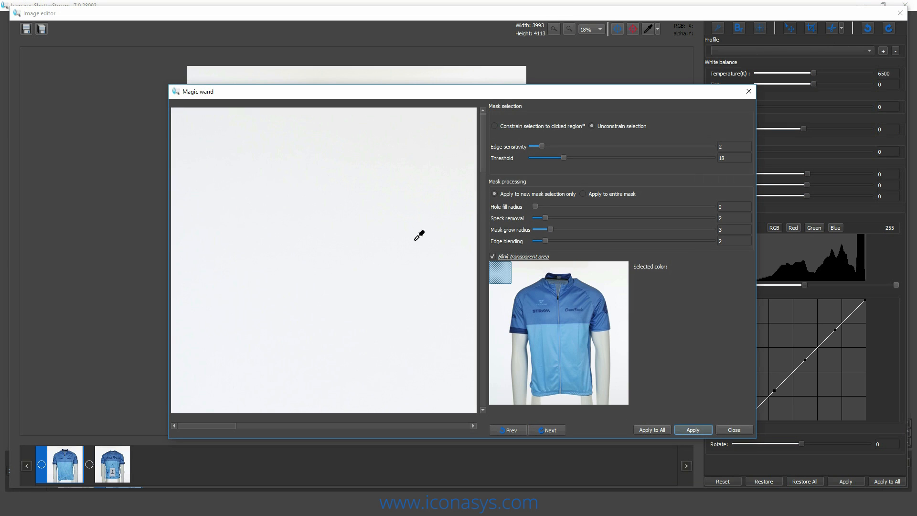
{"action": "left_click", "coordinate": [461, 220]}
{"action": "left_click_drag", "start_coordinate": [505, 275], "coordinate": [519, 344]}
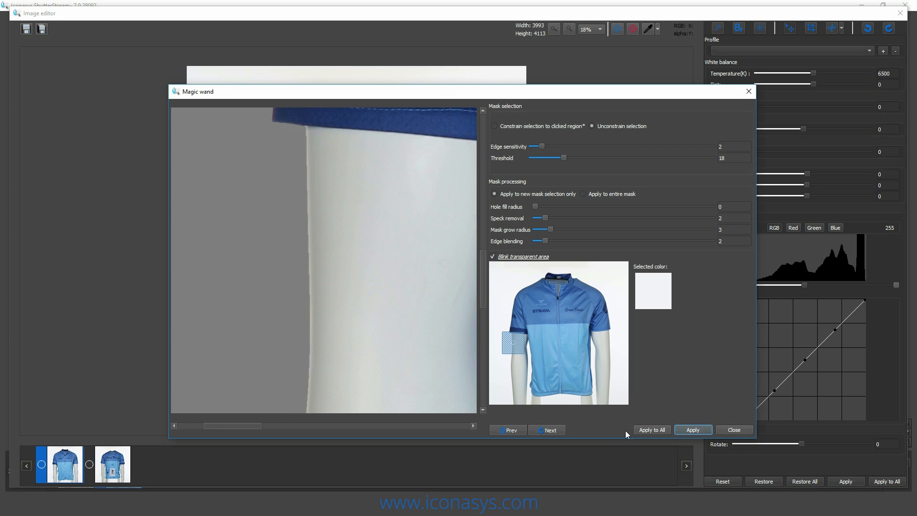
{"action": "left_click_drag", "start_coordinate": [505, 335], "coordinate": [516, 355]}
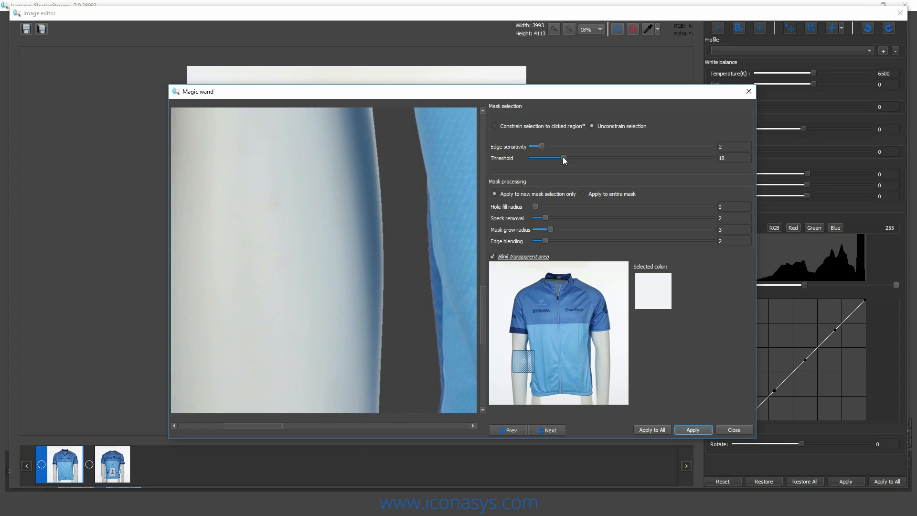
- Set the Magic wand threshold to 15, apply the background removal to all images, and check the back photo
{"action": "mouse_move", "coordinate": [564, 158]}
{"action": "left_mouse_down"}
{"action": "mouse_move", "coordinate": [627, 164]}
{"action": "mouse_move", "coordinate": [558, 155]}
{"action": "left_mouse_up"}
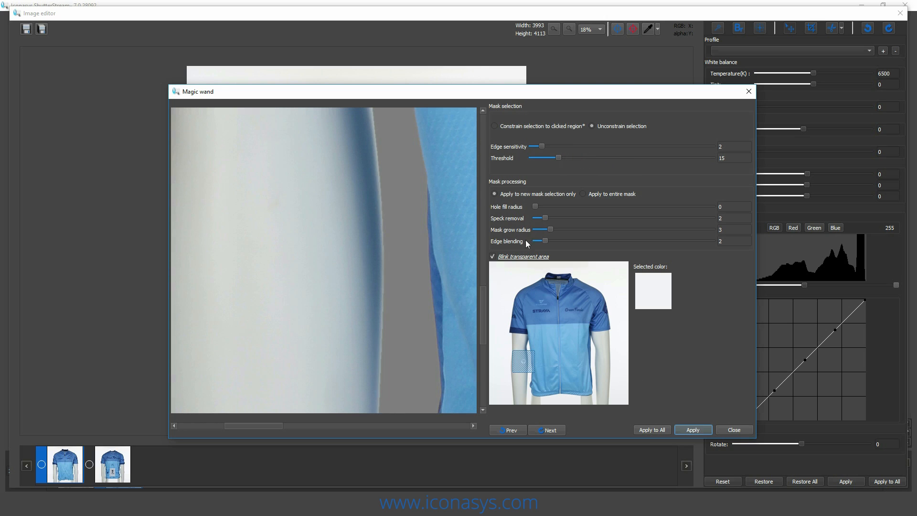
{"action": "left_click", "coordinate": [646, 429]}
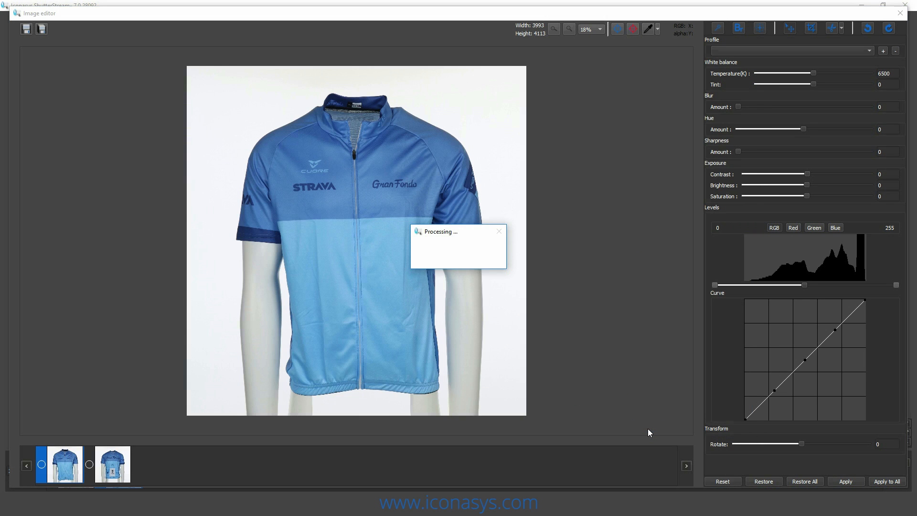
{"action": "key", "text": "Return"}
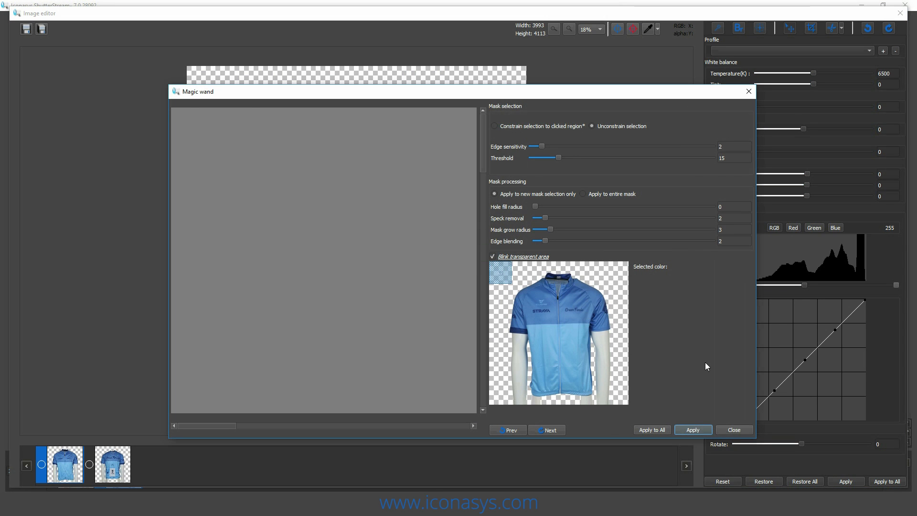
{"action": "left_click", "coordinate": [736, 429]}
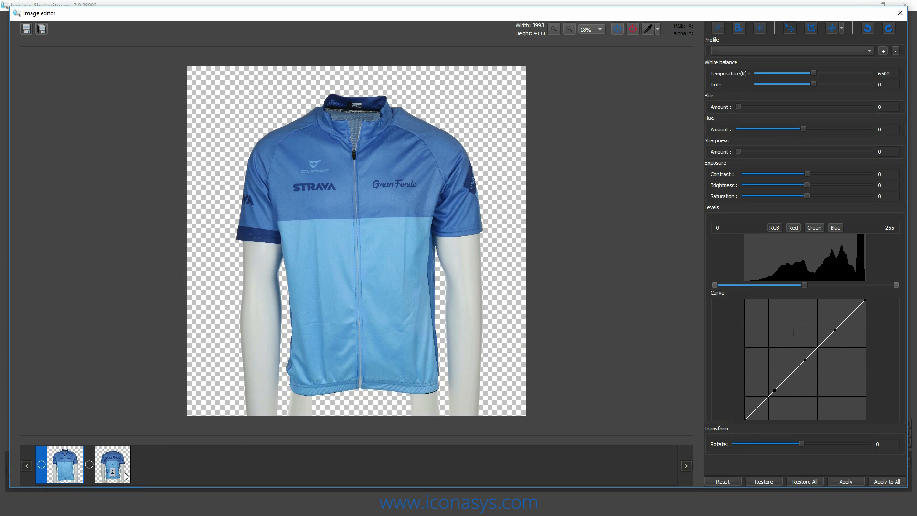
{"action": "left_click", "coordinate": [122, 473]}
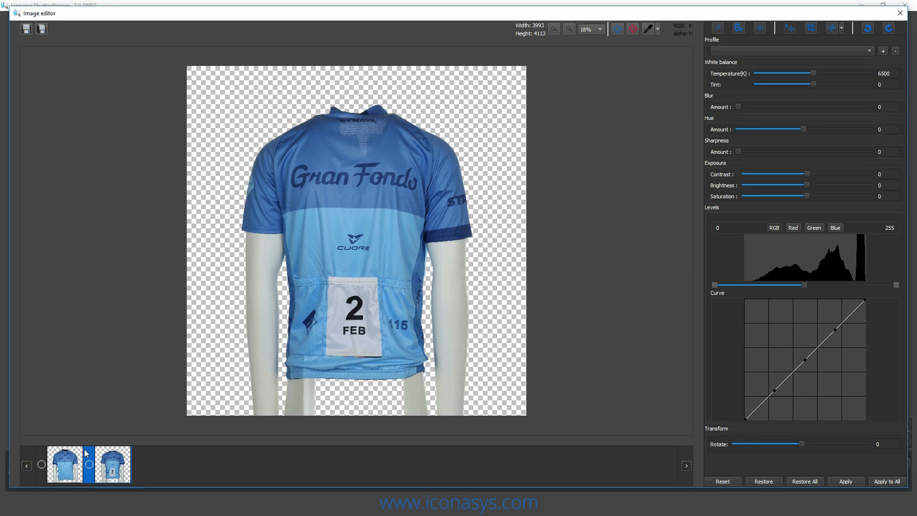
- On the front photo, start a polygon lasso and trace the left sleeve's cuff edge above the mannequin arm to the underarm
{"action": "left_click", "coordinate": [69, 465]}
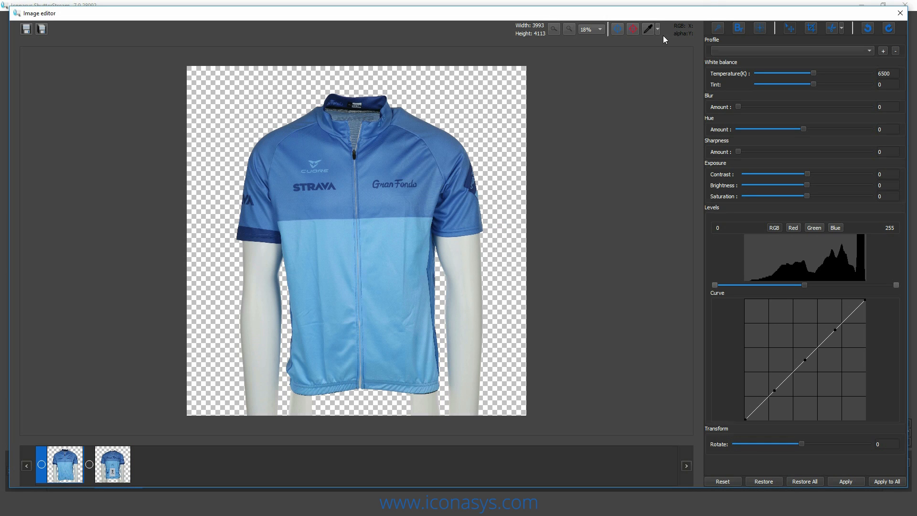
{"action": "left_click", "coordinate": [843, 29]}
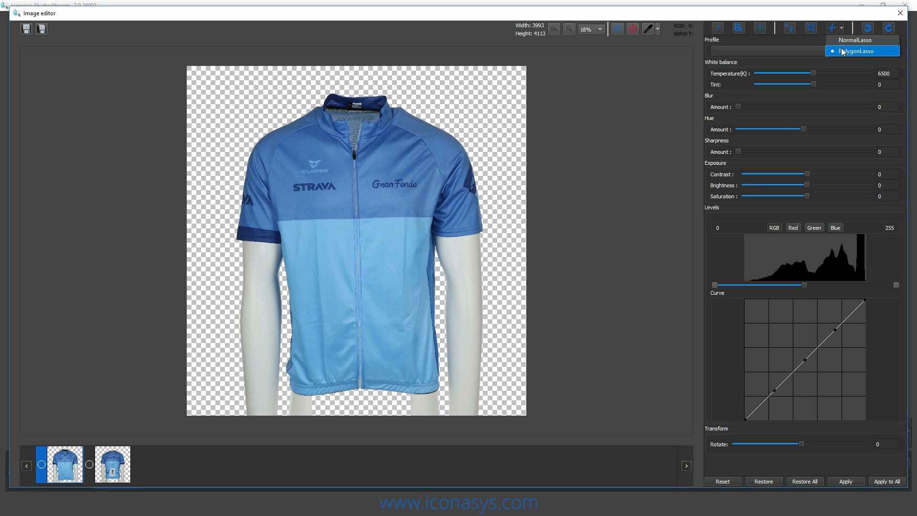
{"action": "left_click", "coordinate": [842, 52]}
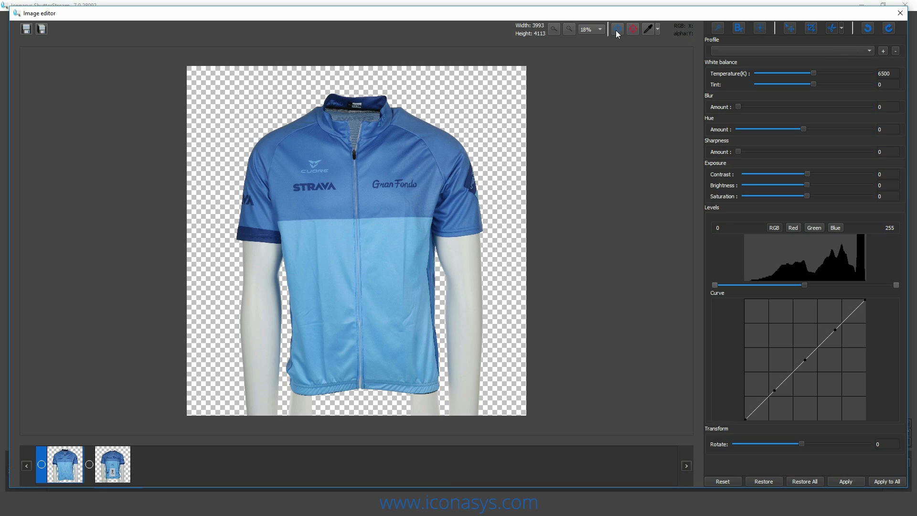
{"action": "left_click", "coordinate": [601, 30]}
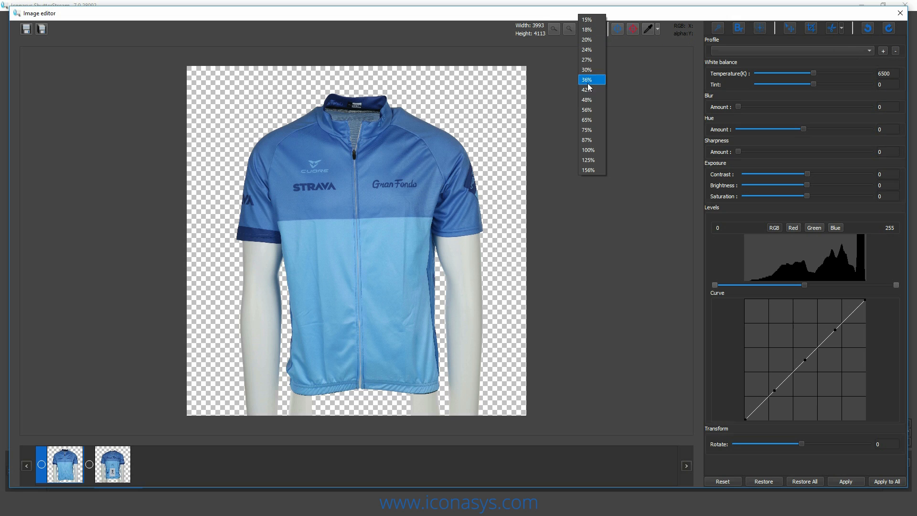
{"action": "left_click", "coordinate": [592, 119]}
{"action": "scroll", "coordinate": [397, 244], "scroll_direction": "down", "scroll_amount": 5}
{"action": "scroll", "coordinate": [353, 246], "scroll_direction": "up", "scroll_amount": 1}
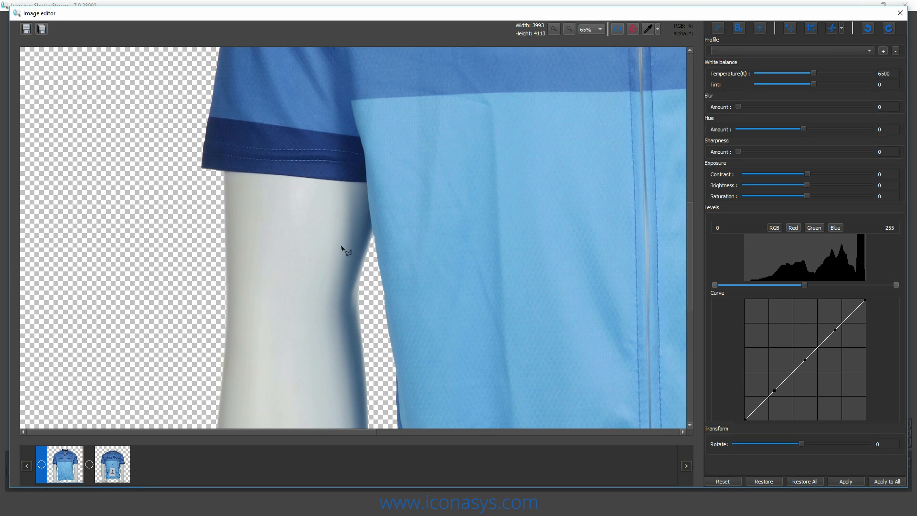
{"action": "left_click", "coordinate": [223, 170]}
{"action": "left_click", "coordinate": [273, 174]}
{"action": "left_click", "coordinate": [336, 181]}
{"action": "left_click", "coordinate": [357, 181]}
{"action": "left_click", "coordinate": [366, 181]}
- Continue the lasso from the underarm down the gap between the left arm and the jersey's side
{"action": "left_click", "coordinate": [371, 221]}
{"action": "left_click", "coordinate": [373, 242]}
{"action": "left_click", "coordinate": [374, 247]}
{"action": "left_click_drag", "start_coordinate": [377, 333], "coordinate": [354, 163]}
{"action": "left_click", "coordinate": [354, 266]}
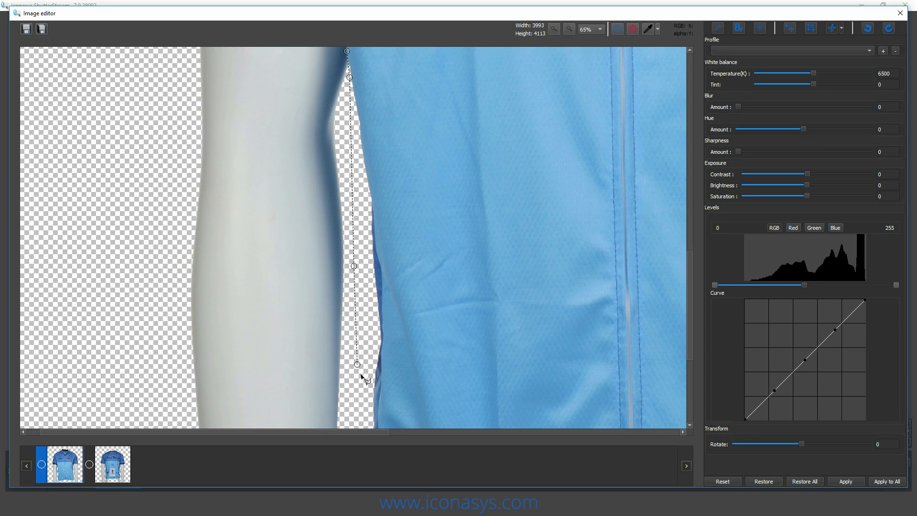
{"action": "left_click", "coordinate": [361, 395]}
{"action": "left_click_drag", "start_coordinate": [370, 388], "coordinate": [323, 101]}
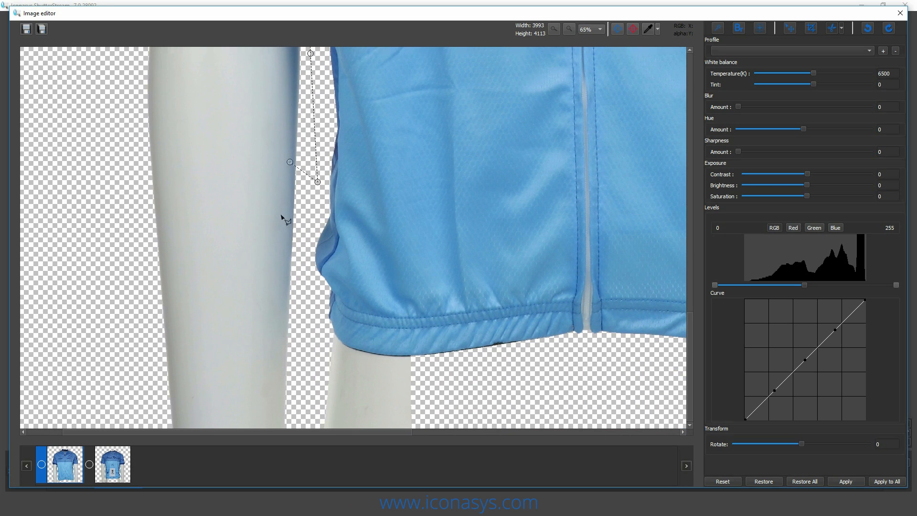
- Trace the lasso around the jersey's lower left corner and along the hem above the left leg, continuing toward the right leg
{"action": "left_click", "coordinate": [308, 277]}
{"action": "left_click", "coordinate": [340, 340]}
{"action": "left_click", "coordinate": [355, 348]}
{"action": "left_click", "coordinate": [373, 352]}
{"action": "left_click", "coordinate": [414, 356]}
{"action": "left_click", "coordinate": [433, 361]}
{"action": "left_click_drag", "start_coordinate": [499, 361], "coordinate": [208, 372]}
{"action": "left_click", "coordinate": [437, 378]}
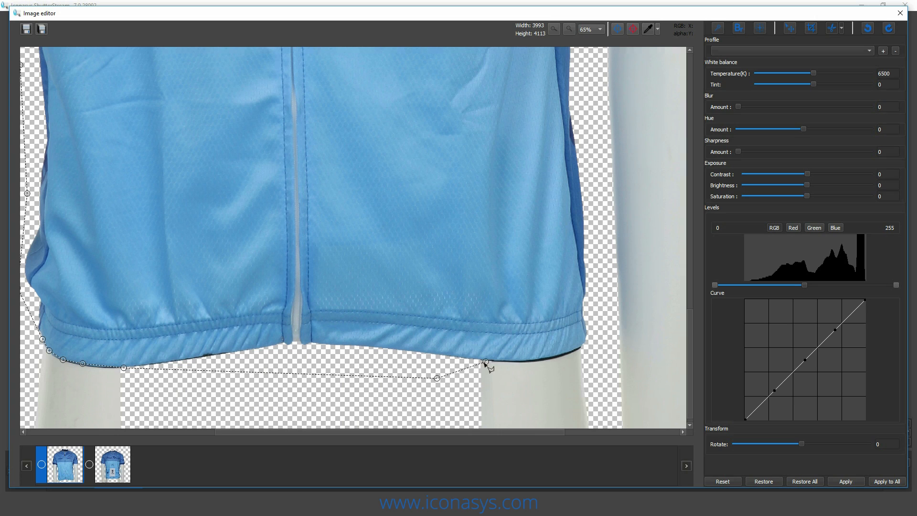
- Trace the hem above the right mannequin leg and around the jersey's lower right corner
{"action": "left_click", "coordinate": [483, 360]}
{"action": "left_click", "coordinate": [516, 360]}
{"action": "left_click", "coordinate": [541, 359]}
{"action": "left_click", "coordinate": [562, 354]}
{"action": "left_click", "coordinate": [589, 346]}
{"action": "left_click", "coordinate": [598, 340]}
- Continue the lasso up the gap between the jersey's right side and the mannequin arm to near the underarm
{"action": "left_click", "coordinate": [602, 211]}
{"action": "left_click", "coordinate": [603, 188]}
{"action": "left_click", "coordinate": [554, 254]}
{"action": "left_click", "coordinate": [579, 167]}
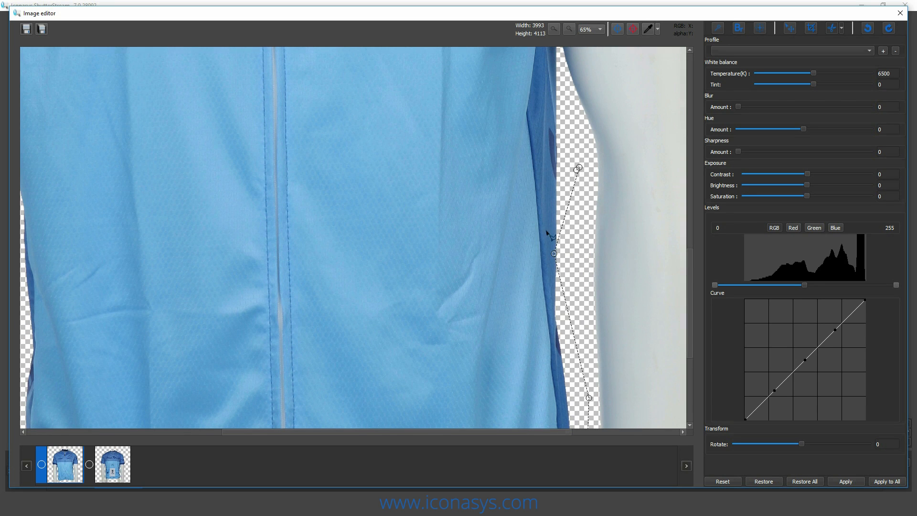
{"action": "left_click_drag", "start_coordinate": [569, 108], "coordinate": [576, 227]}
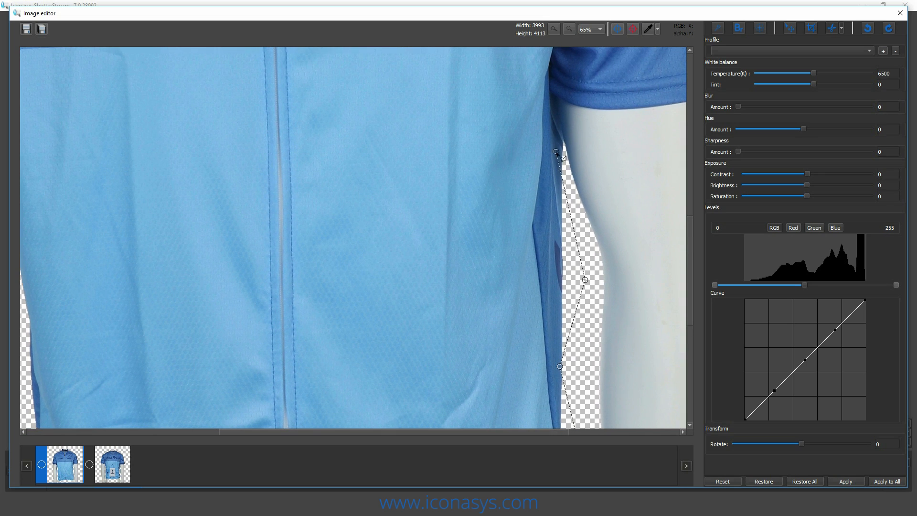
{"action": "left_click", "coordinate": [564, 140]}
- Trace the right sleeve's cuff edge from the underarm to its outer corner, adjusting the point near the cuff's end
{"action": "left_click", "coordinate": [551, 93]}
{"action": "left_click", "coordinate": [564, 100]}
{"action": "left_click", "coordinate": [586, 107]}
{"action": "left_click", "coordinate": [621, 110]}
{"action": "left_click_drag", "start_coordinate": [621, 111], "coordinate": [489, 164]}
{"action": "left_click", "coordinate": [537, 157]}
{"action": "left_click", "coordinate": [593, 147]}
{"action": "left_click_drag", "start_coordinate": [594, 147], "coordinate": [583, 152]}
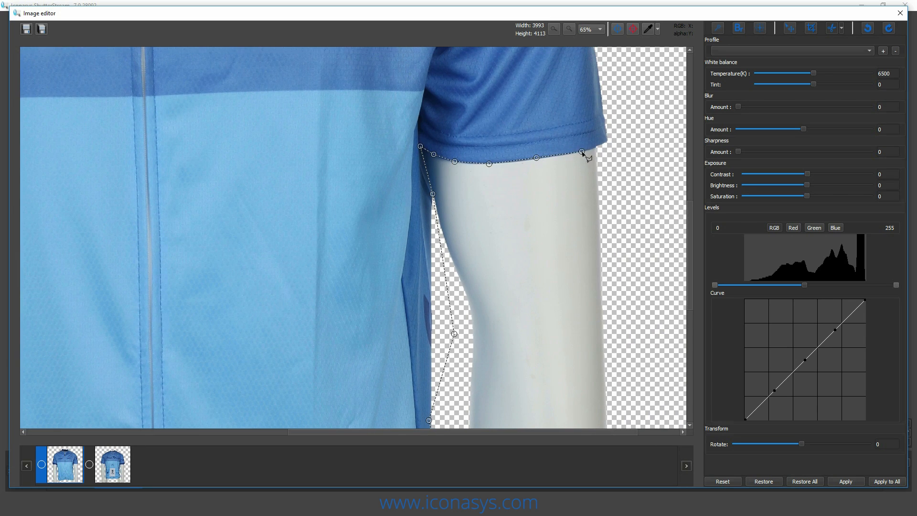
{"action": "left_click", "coordinate": [601, 145]}
- Run the lasso outside the right arm, along the photo's lower edge and up outside the left arm, closing the polygon at the left cuff
{"action": "left_click_drag", "start_coordinate": [619, 266], "coordinate": [588, 93]}
{"action": "left_click", "coordinate": [624, 172]}
{"action": "mouse_move", "coordinate": [610, 362]}
{"action": "left_mouse_down"}
{"action": "mouse_move", "coordinate": [605, 145]}
{"action": "mouse_move", "coordinate": [601, 354]}
{"action": "left_mouse_up"}
{"action": "left_click", "coordinate": [611, 441]}
{"action": "left_click_drag", "start_coordinate": [376, 406], "coordinate": [572, 367]}
{"action": "left_click_drag", "start_coordinate": [192, 386], "coordinate": [467, 366]}
{"action": "left_click_drag", "start_coordinate": [189, 405], "coordinate": [270, 432]}
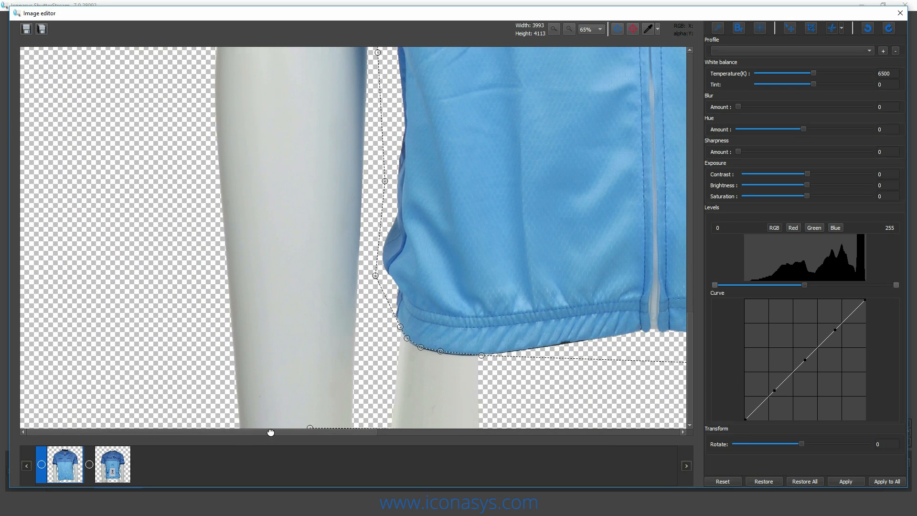
{"action": "left_click", "coordinate": [137, 189]}
{"action": "left_click_drag", "start_coordinate": [148, 123], "coordinate": [179, 420]}
{"action": "double_click", "coordinate": [166, 144]}
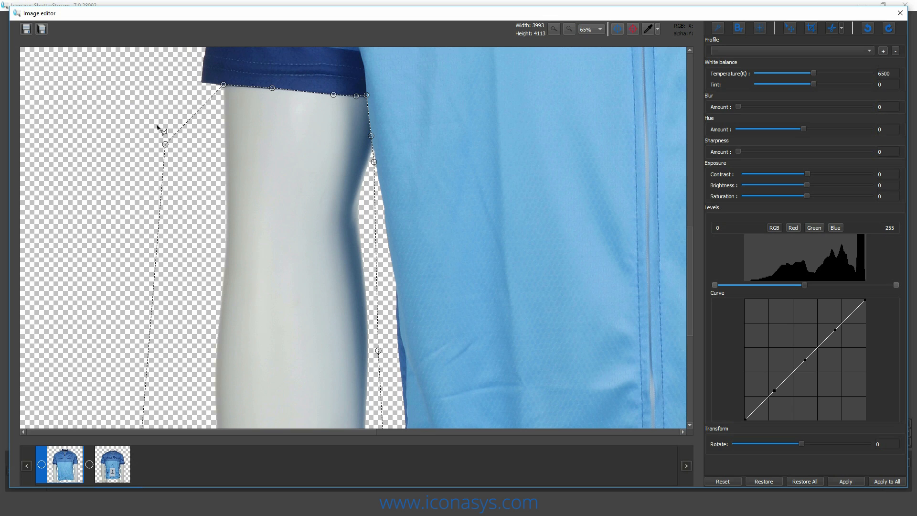
- Move the lasso point overlapping the jersey's right side outward, and make the area inside the polygon transparent
{"action": "left_click_drag", "start_coordinate": [534, 270], "coordinate": [316, 288]}
{"action": "left_click_drag", "start_coordinate": [489, 281], "coordinate": [233, 233]}
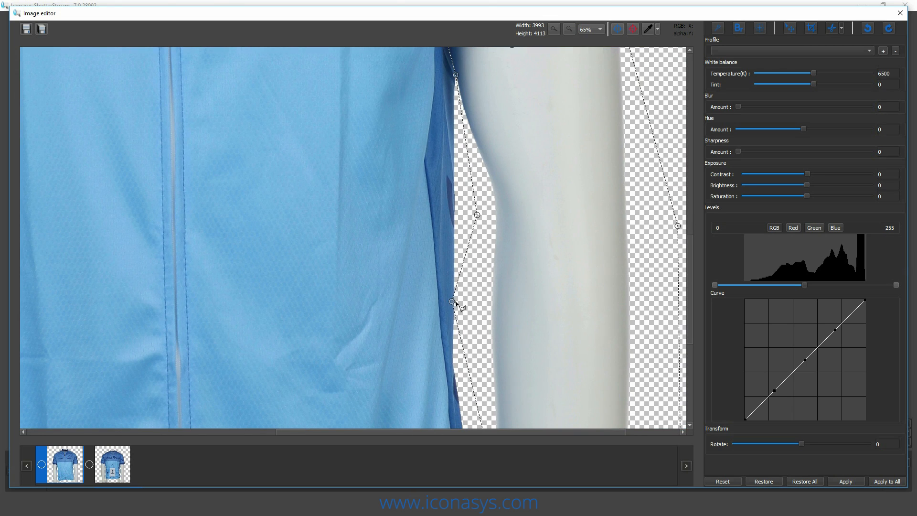
{"action": "left_click_drag", "start_coordinate": [453, 302], "coordinate": [466, 298]}
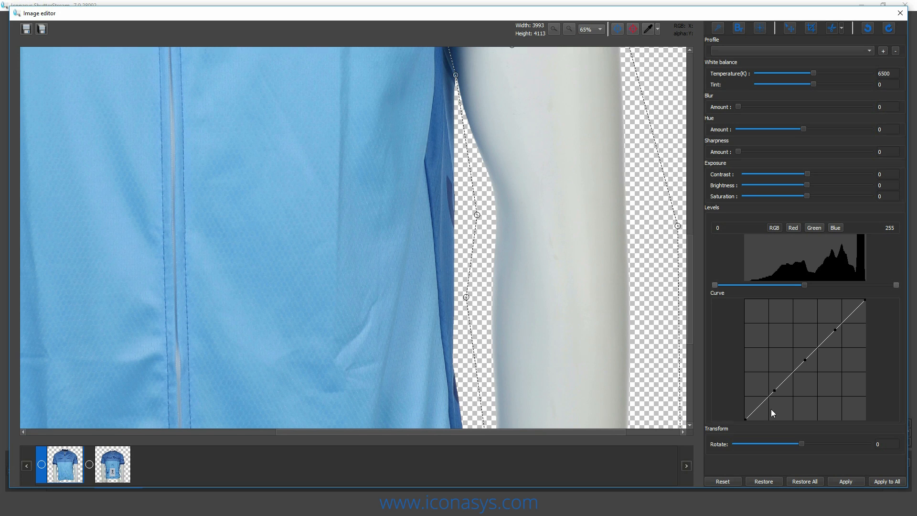
{"action": "left_click", "coordinate": [853, 481]}
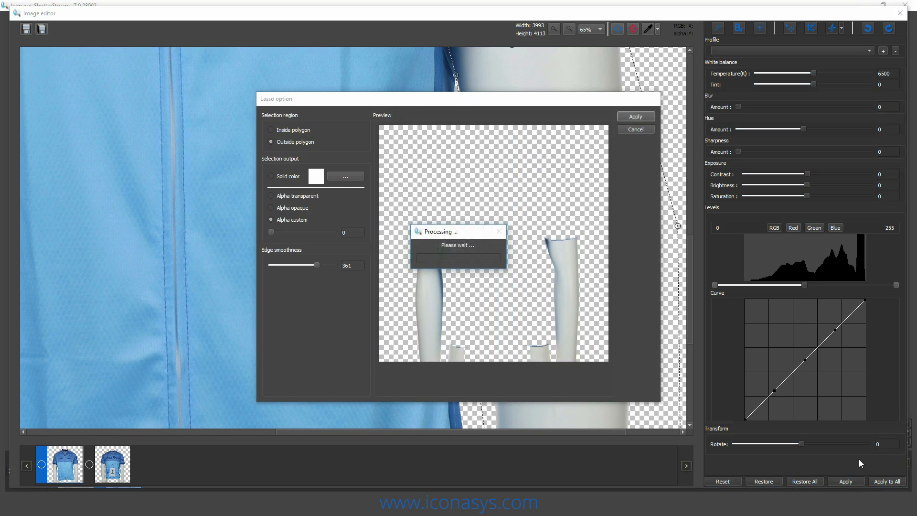
{"action": "left_click", "coordinate": [271, 130]}
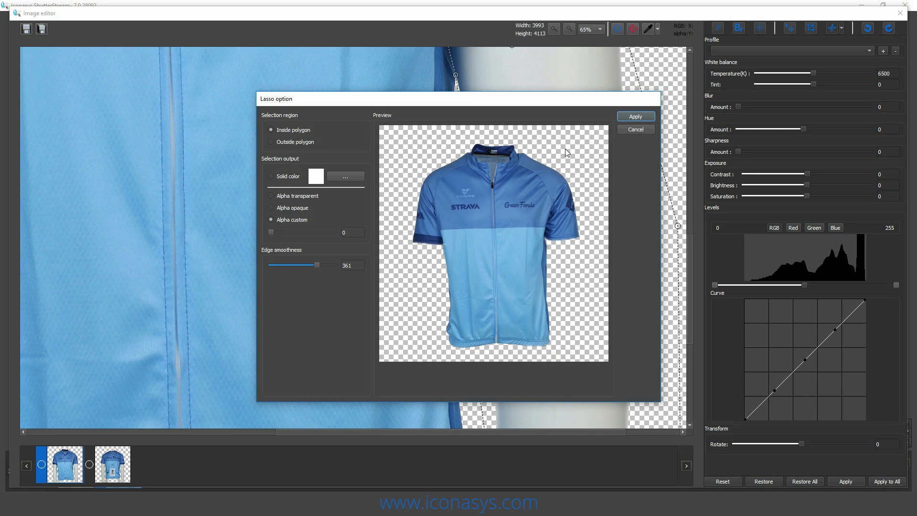
{"action": "left_click", "coordinate": [642, 117]}
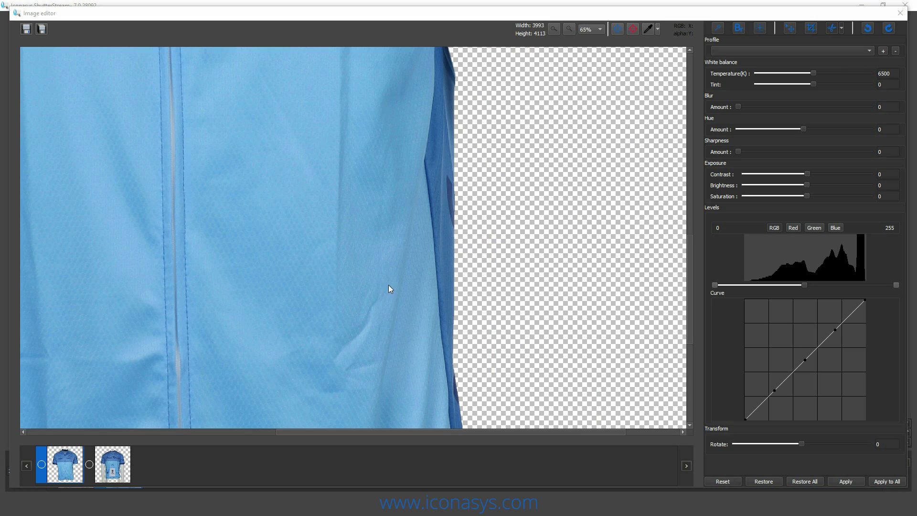
{"action": "key", "text": "Return"}
- Switch to the back photo and trace a polygon lasso along the left sleeve's cuff edge to the underarm
{"action": "left_click", "coordinate": [123, 476]}
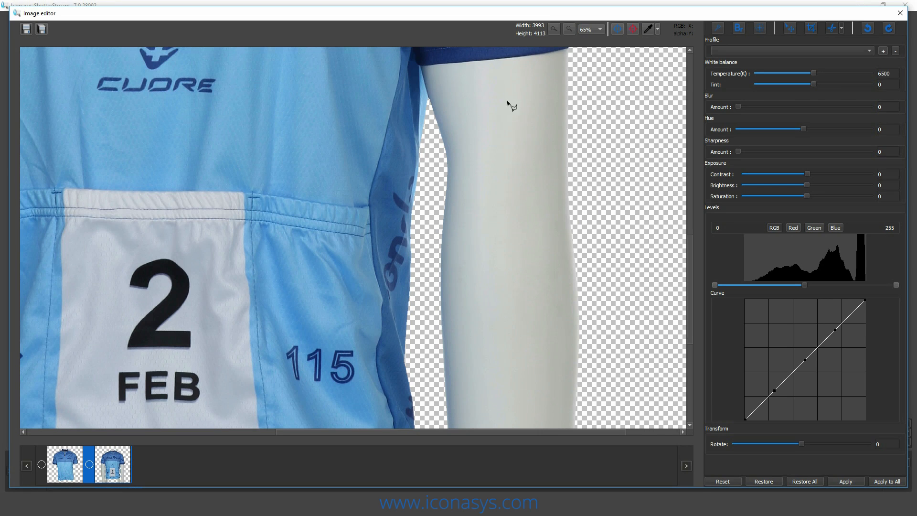
{"action": "left_click_drag", "start_coordinate": [232, 159], "coordinate": [463, 181]}
{"action": "left_click_drag", "start_coordinate": [301, 203], "coordinate": [472, 283]}
{"action": "left_click_drag", "start_coordinate": [170, 125], "coordinate": [236, 117]}
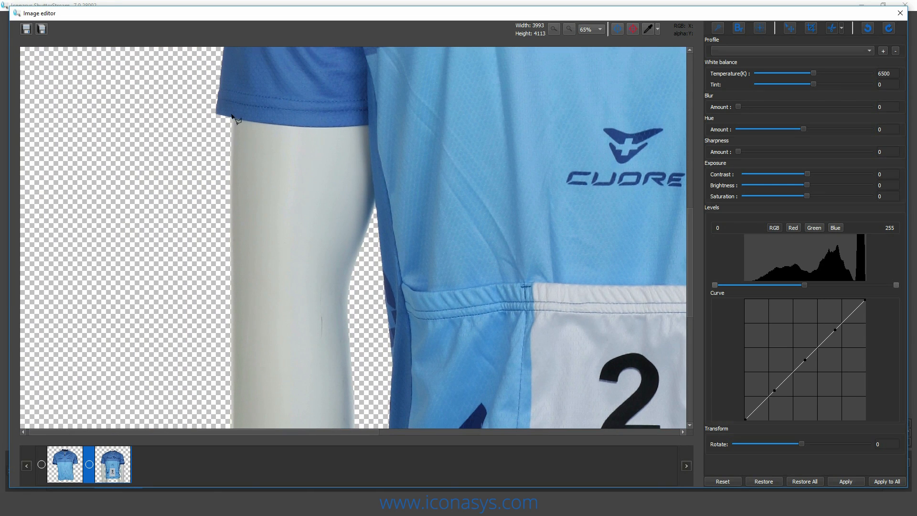
{"action": "left_click", "coordinate": [230, 117]}
{"action": "left_click", "coordinate": [270, 123]}
{"action": "left_click", "coordinate": [316, 127]}
{"action": "left_click", "coordinate": [370, 129]}
{"action": "left_click", "coordinate": [358, 125]}
{"action": "left_click", "coordinate": [368, 125]}
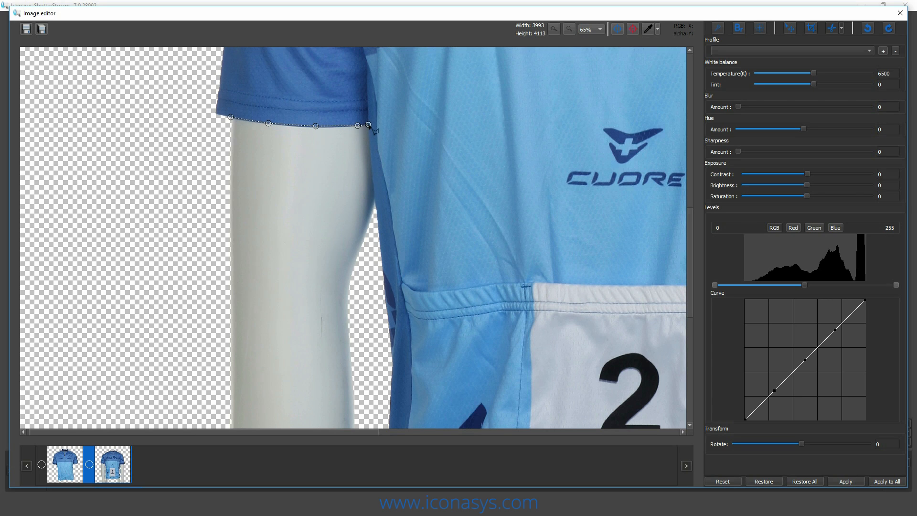
- Continue the back photo's lasso down the gap beside the left arm to the jersey's lower left corner
{"action": "left_click", "coordinate": [377, 218]}
{"action": "left_click_drag", "start_coordinate": [375, 358], "coordinate": [370, 246]}
{"action": "left_click", "coordinate": [359, 359]}
{"action": "left_click_drag", "start_coordinate": [358, 375], "coordinate": [336, 93]}
{"action": "left_click", "coordinate": [341, 294]}
- Trace the back jersey's hem above the left mannequin leg and on toward the middle
{"action": "left_click", "coordinate": [353, 294]}
{"action": "left_click", "coordinate": [384, 293]}
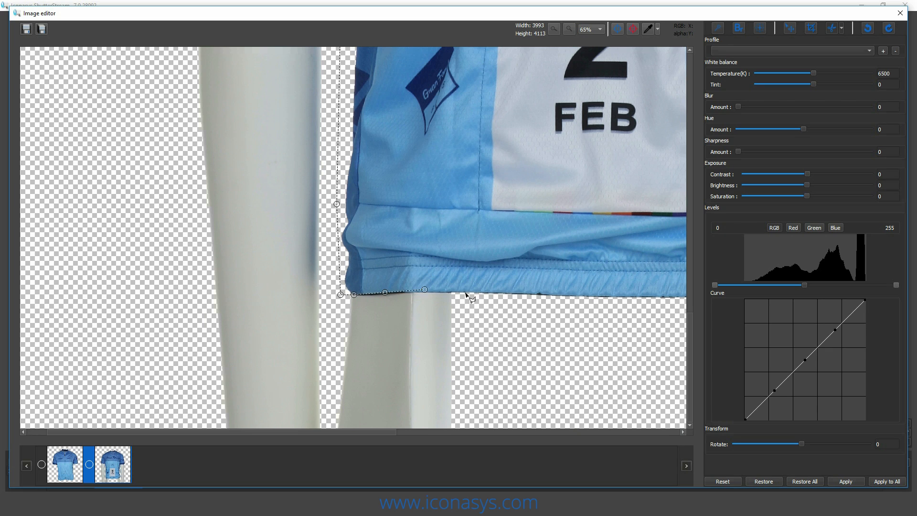
{"action": "left_click", "coordinate": [441, 292]}
{"action": "left_click", "coordinate": [538, 293]}
{"action": "left_click_drag", "start_coordinate": [604, 320], "coordinate": [190, 397]}
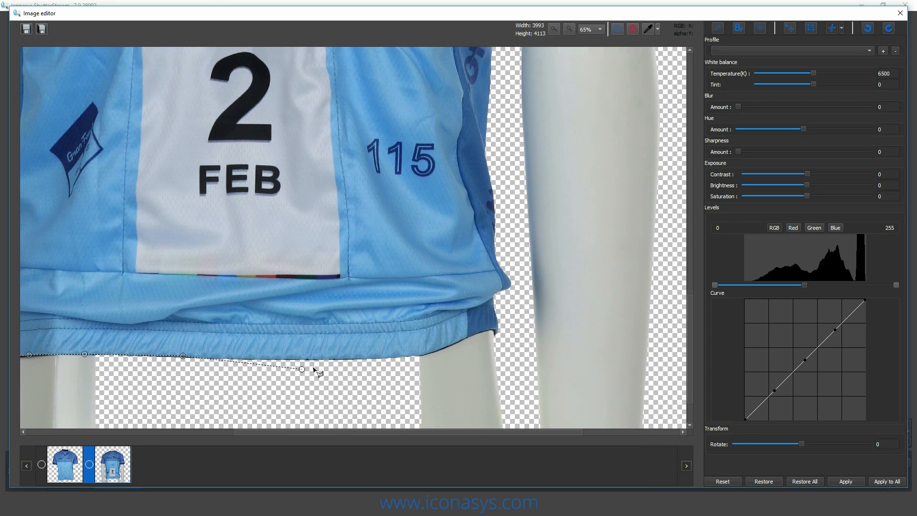
- Trace the rest of the back jersey's hem from the middle across the right mannequin leg
{"action": "left_click", "coordinate": [361, 358]}
{"action": "left_click", "coordinate": [424, 355]}
{"action": "left_click", "coordinate": [448, 345]}
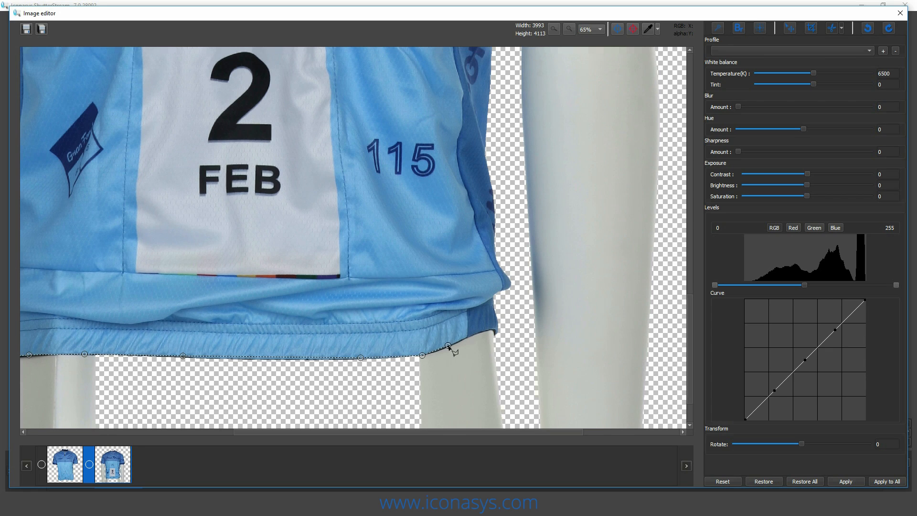
{"action": "left_click", "coordinate": [470, 335]}
{"action": "left_click", "coordinate": [490, 330]}
- Take the lasso around the back jersey's lower right corner and up the gap beside the right arm
{"action": "left_click", "coordinate": [500, 333]}
{"action": "left_click", "coordinate": [519, 282]}
{"action": "left_click", "coordinate": [509, 242]}
{"action": "scroll", "coordinate": [521, 211], "scroll_direction": "up", "scroll_amount": 5}
{"action": "left_click", "coordinate": [521, 178]}
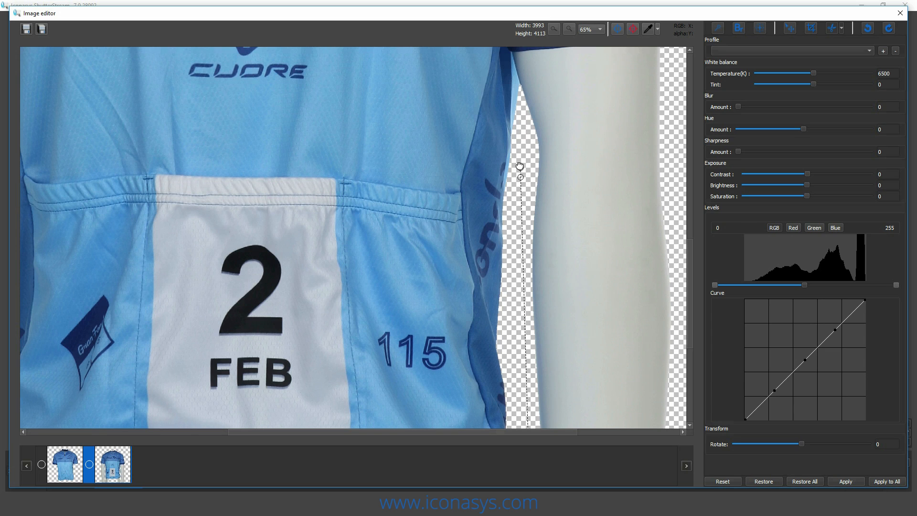
{"action": "scroll", "coordinate": [518, 129], "scroll_direction": "up", "scroll_amount": 4}
{"action": "left_click", "coordinate": [536, 246]}
- Trace the right sleeve's cuff edge on the back photo from the underarm outward
{"action": "left_click", "coordinate": [527, 217]}
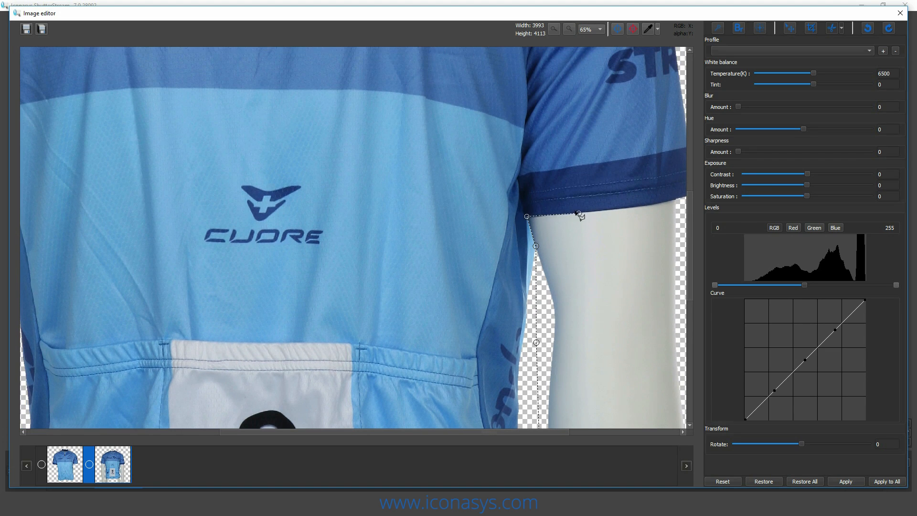
{"action": "left_click", "coordinate": [572, 214]}
{"action": "left_click", "coordinate": [638, 208]}
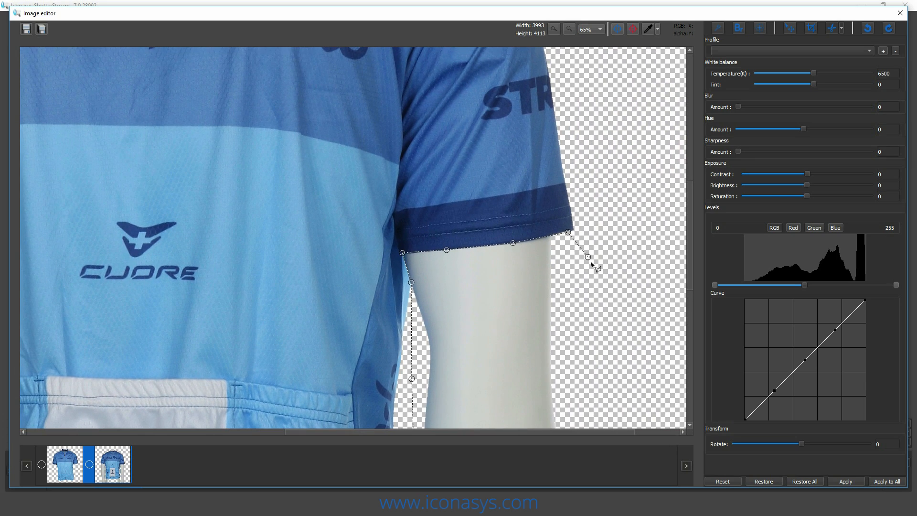
- Carry the lasso outside the right arm, along the photo's lower edge and up outside the left arm, closing it at the left cuff
{"action": "left_click", "coordinate": [609, 345]}
{"action": "left_click", "coordinate": [618, 388]}
{"action": "mouse_move", "coordinate": [617, 374]}
{"action": "left_mouse_down"}
{"action": "mouse_move", "coordinate": [613, 90]}
{"action": "mouse_move", "coordinate": [595, 202]}
{"action": "left_mouse_up"}
{"action": "left_click", "coordinate": [578, 441]}
{"action": "mouse_move", "coordinate": [188, 417]}
{"action": "left_mouse_down"}
{"action": "mouse_move", "coordinate": [302, 392]}
{"action": "mouse_move", "coordinate": [604, 356]}
{"action": "left_mouse_up"}
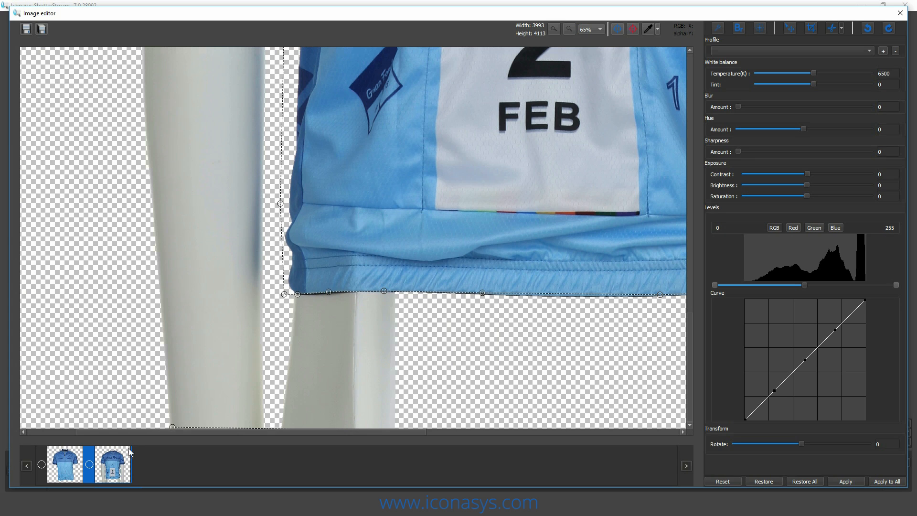
{"action": "left_click", "coordinate": [110, 381]}
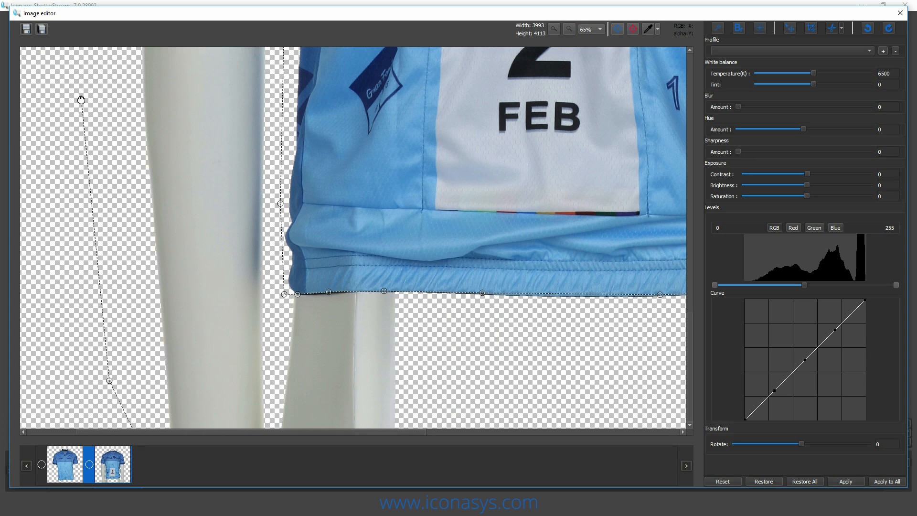
{"action": "mouse_move", "coordinate": [85, 100]}
{"action": "left_mouse_down"}
{"action": "mouse_move", "coordinate": [101, 414]}
{"action": "mouse_move", "coordinate": [113, 463]}
{"action": "left_mouse_up"}
{"action": "double_click", "coordinate": [115, 157]}
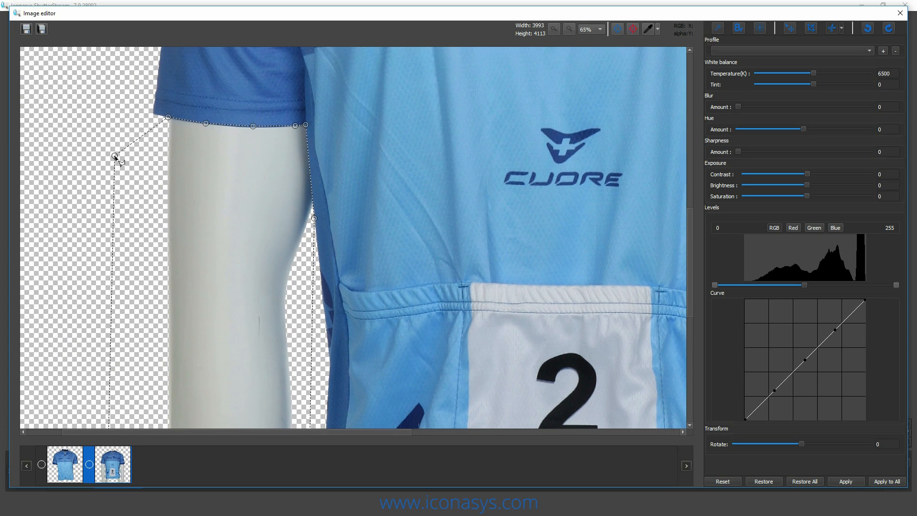
- Apply the lasso removal to the back photo's mannequin parts and check the whole jersey
{"action": "left_click", "coordinate": [846, 478]}
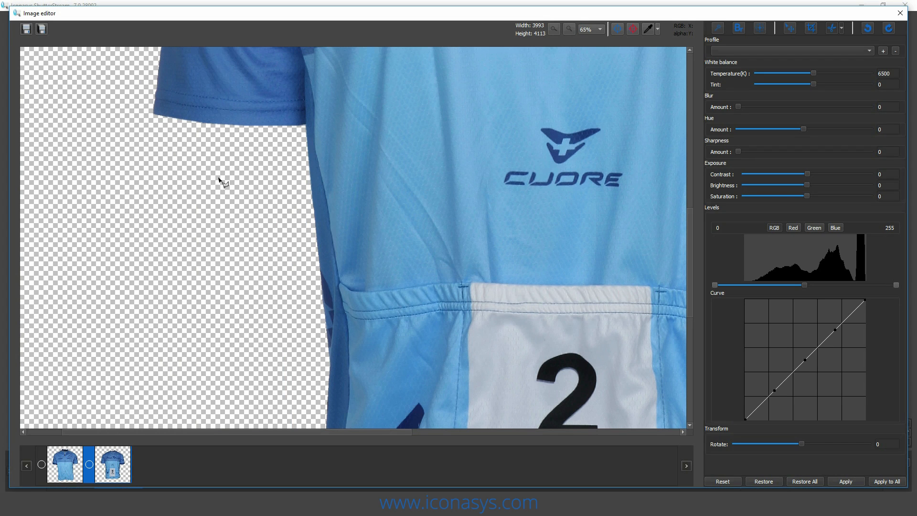
{"action": "left_click", "coordinate": [601, 30]}
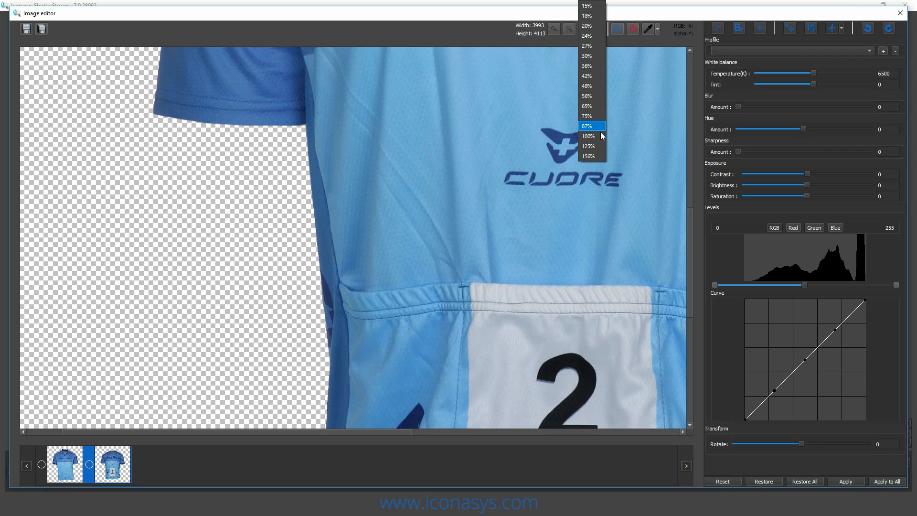
{"action": "left_click", "coordinate": [598, 15]}
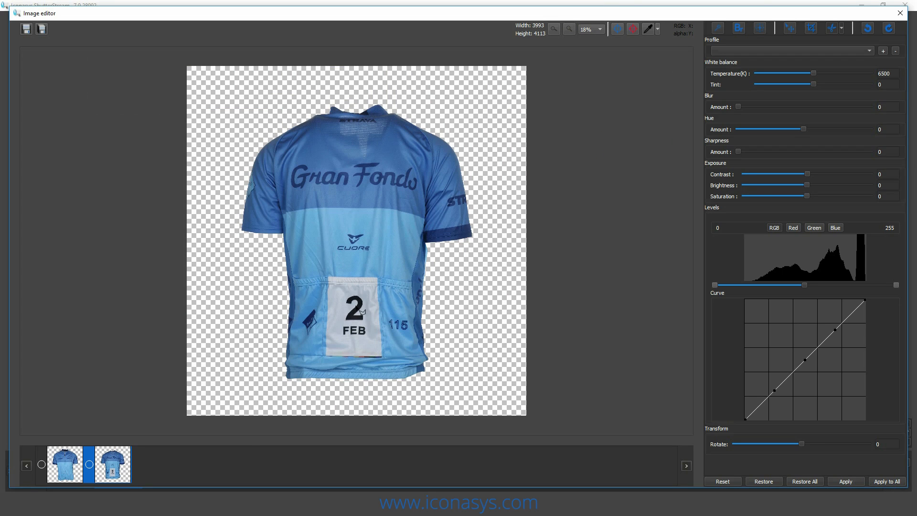
- Set the front photo's rotation to -.9 and display the alignment guides over it
{"action": "left_click", "coordinate": [51, 466]}
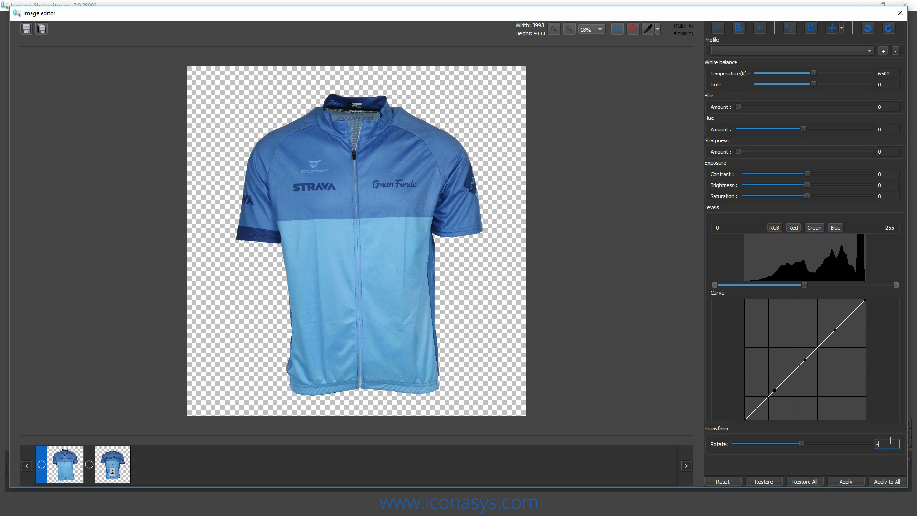
{"action": "type", "text": "5"}
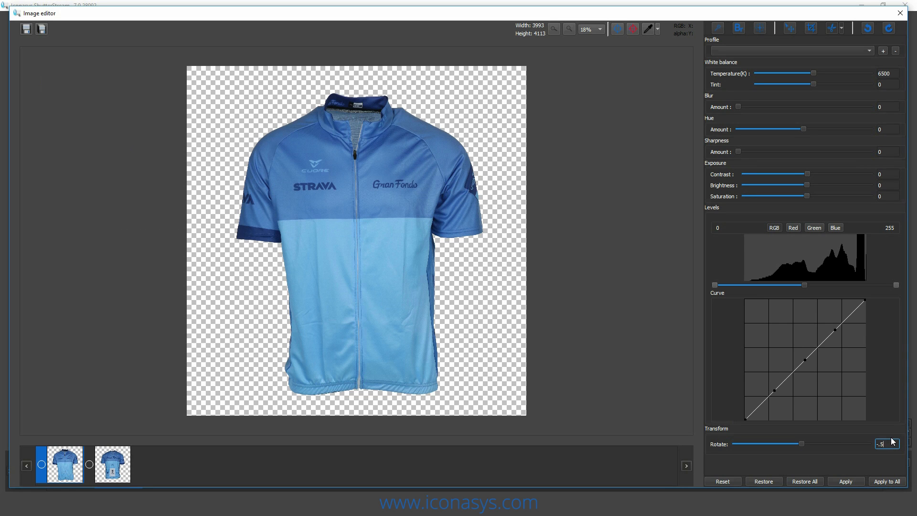
{"action": "key", "text": "BackSpace"}
{"action": "type", "text": "9"}
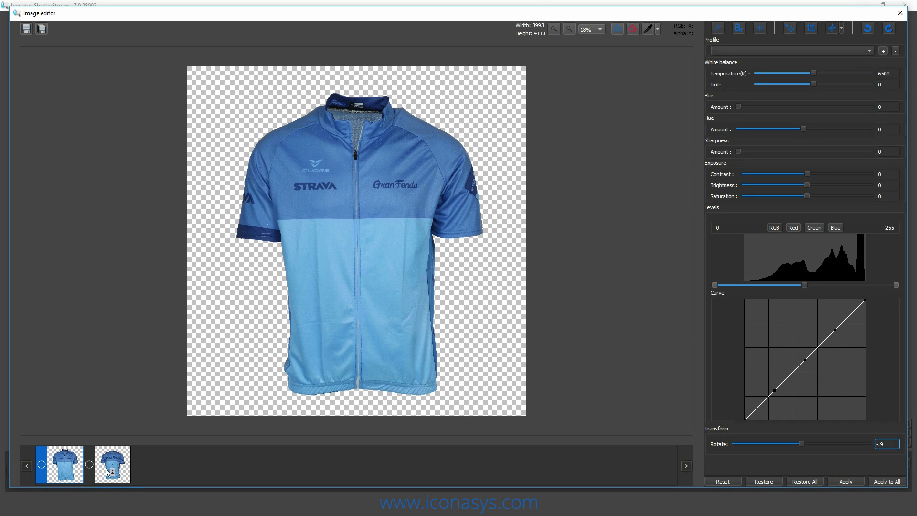
{"action": "left_click", "coordinate": [618, 30]}
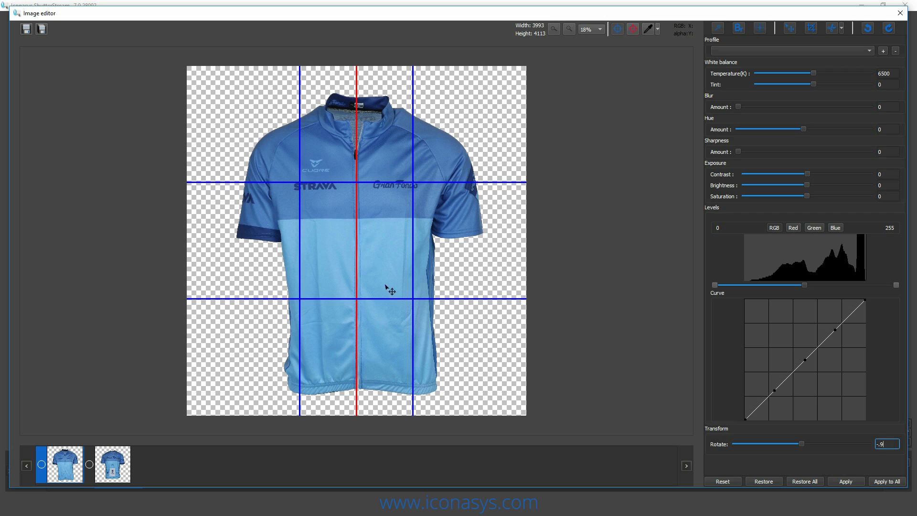
- Scale the front jersey down slightly, center it within the alignment guides, and apply the edits with the rotation
{"action": "left_click_drag", "start_coordinate": [392, 264], "coordinate": [393, 260]}
{"action": "scroll", "coordinate": [393, 259], "scroll_direction": "down", "scroll_amount": 3}
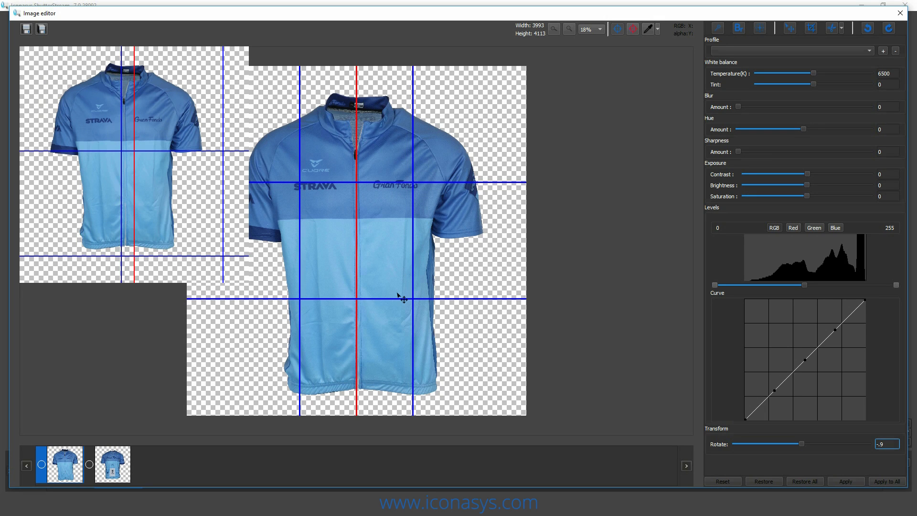
{"action": "left_click_drag", "start_coordinate": [394, 249], "coordinate": [432, 288]}
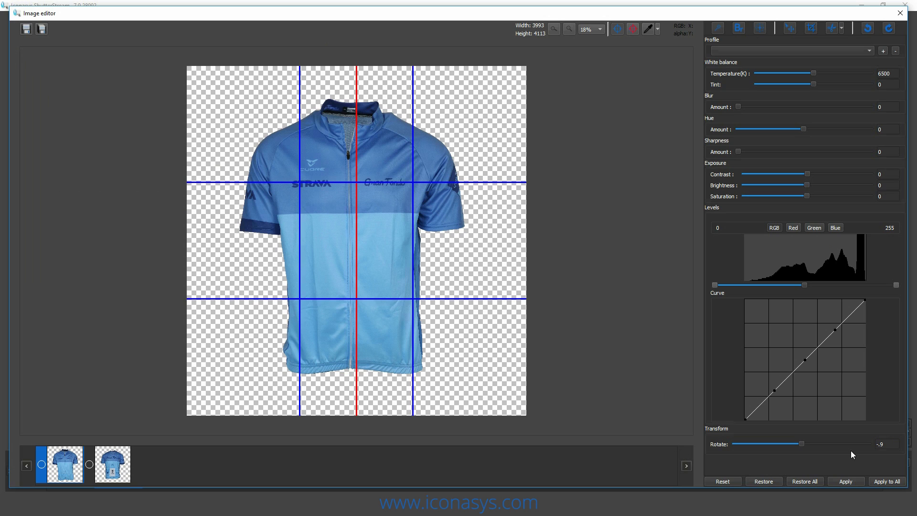
{"action": "left_click", "coordinate": [842, 477]}
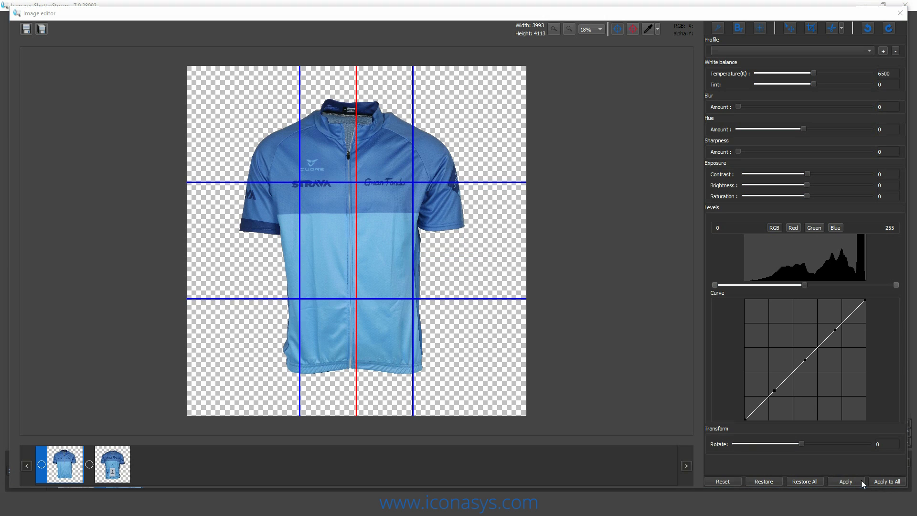
{"action": "key", "text": "Return"}
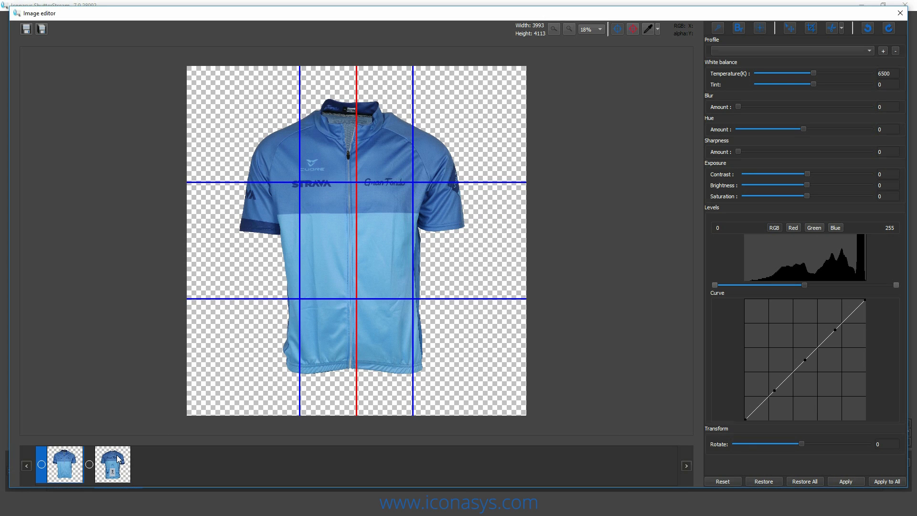
- Reposition the jersey in the back photo slightly up against the alignment guides, apply the change and close the image editor
{"action": "left_click", "coordinate": [118, 460]}
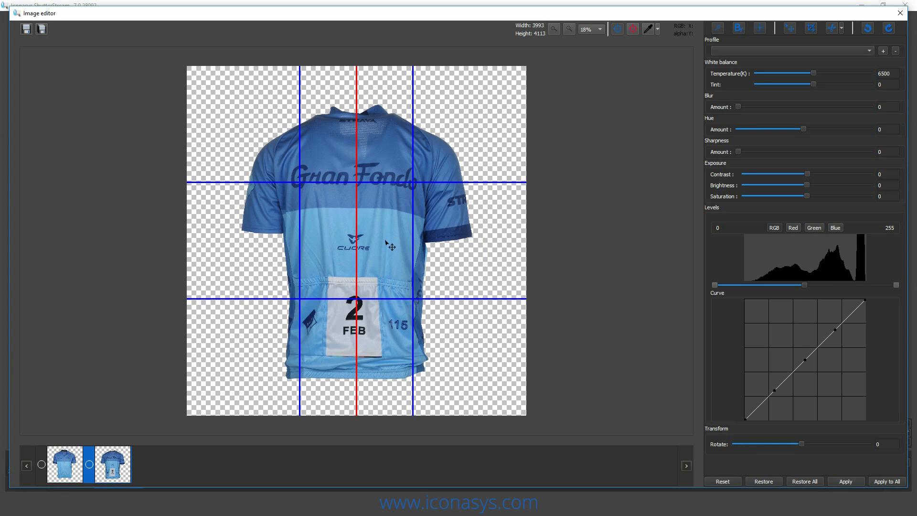
{"action": "left_click_drag", "start_coordinate": [385, 244], "coordinate": [373, 223]}
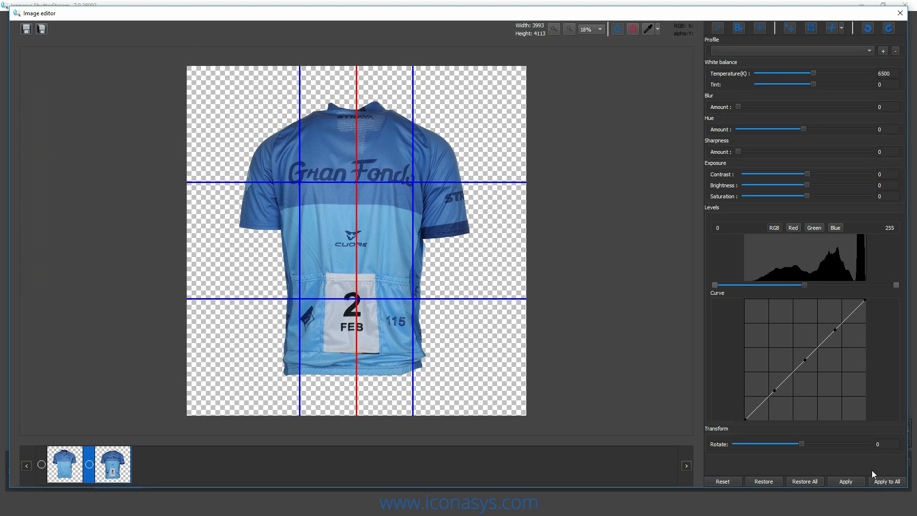
{"action": "left_click", "coordinate": [856, 479]}
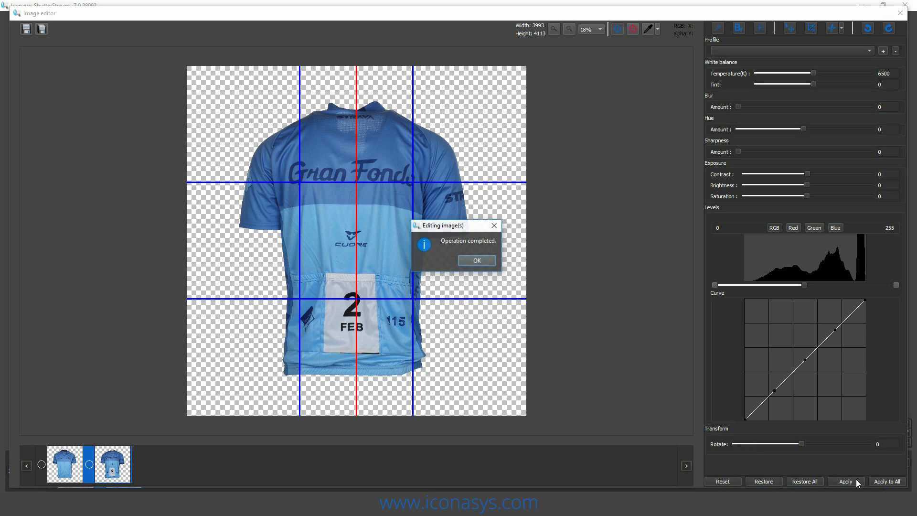
{"action": "key", "text": "Return"}
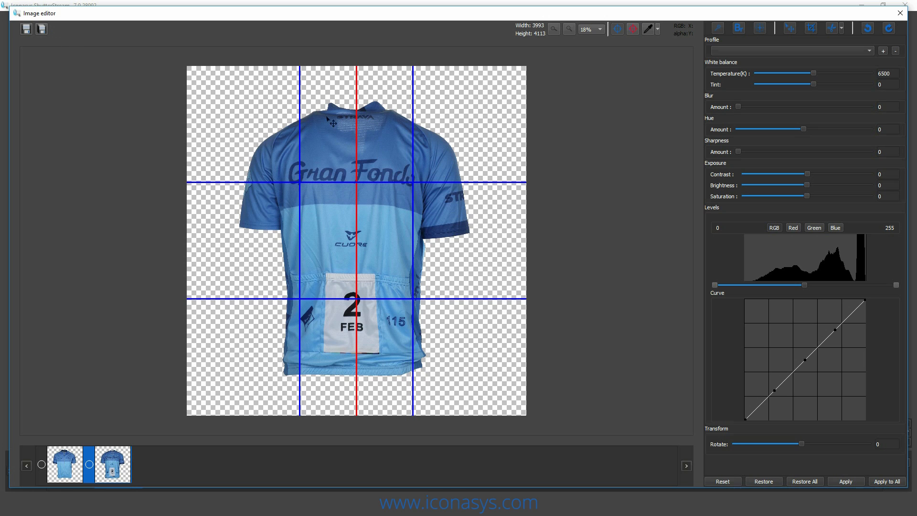
{"action": "left_click", "coordinate": [900, 13]}
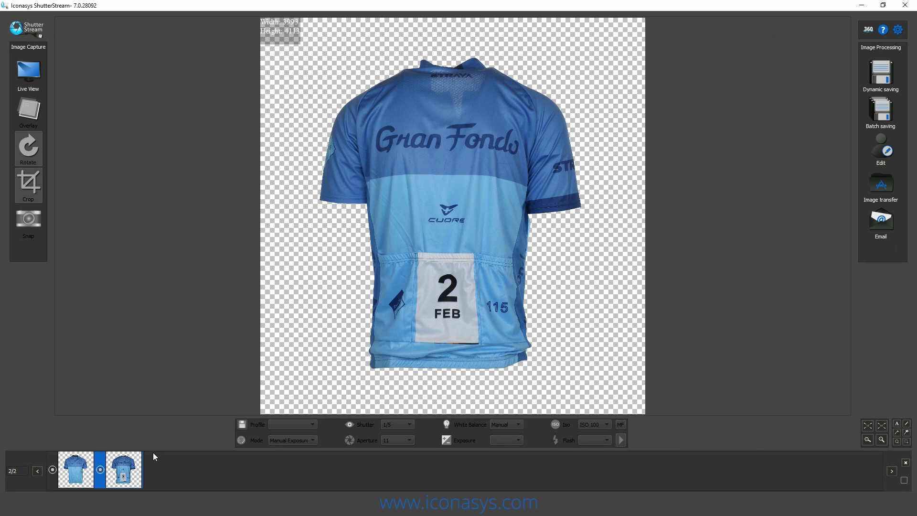
- View the background color choices in the alpha blending options and leave them without picking a color
{"action": "left_click", "coordinate": [898, 29]}
{"action": "mouse_move", "coordinate": [877, 153]}
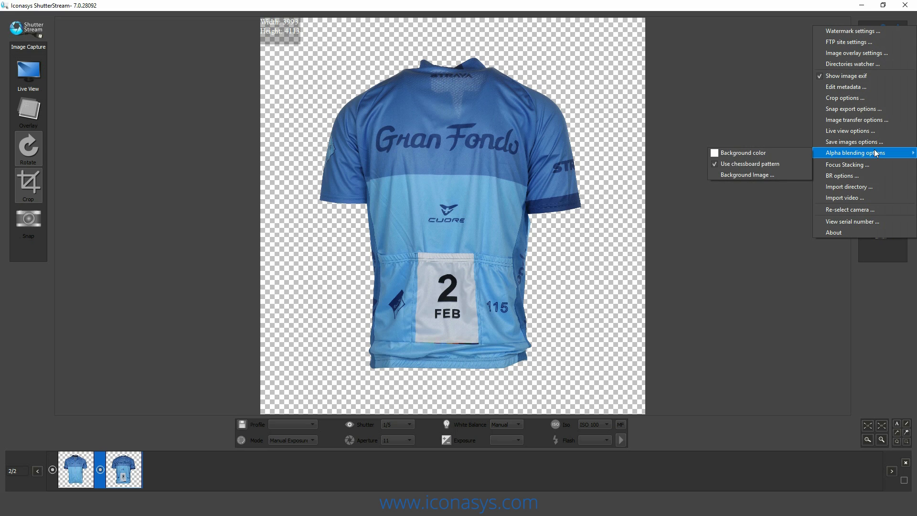
{"action": "left_click", "coordinate": [745, 153]}
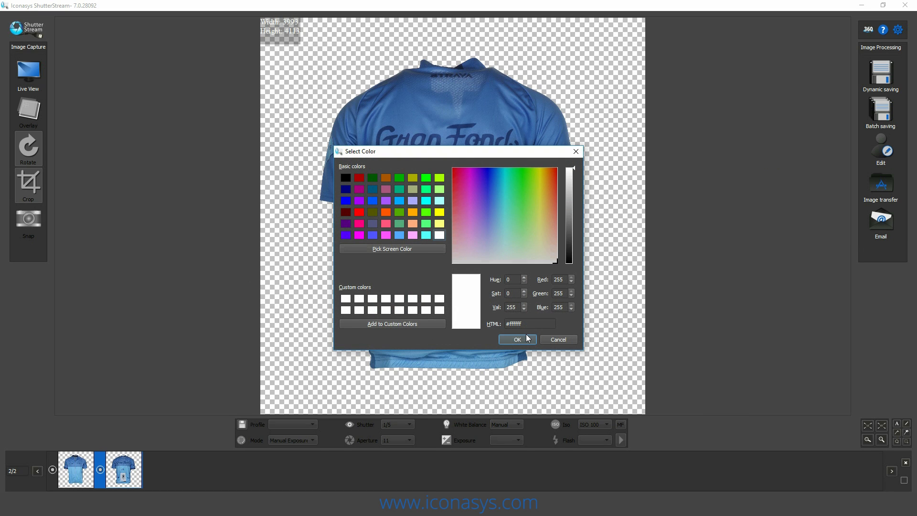
{"action": "left_click", "coordinate": [559, 340]}
{"action": "left_click", "coordinate": [887, 122]}
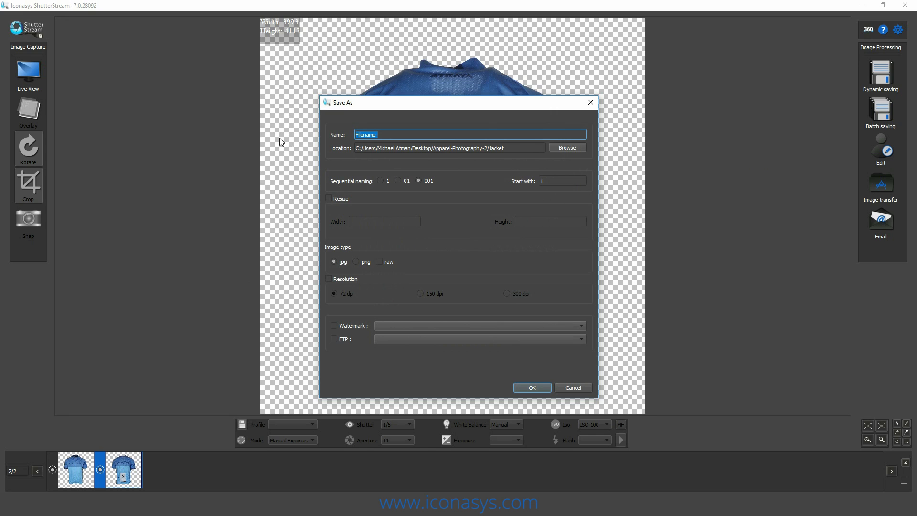
{"action": "type", "text": "1231231231-"}
{"action": "left_click", "coordinate": [341, 199]}
{"action": "left_click", "coordinate": [373, 223]}
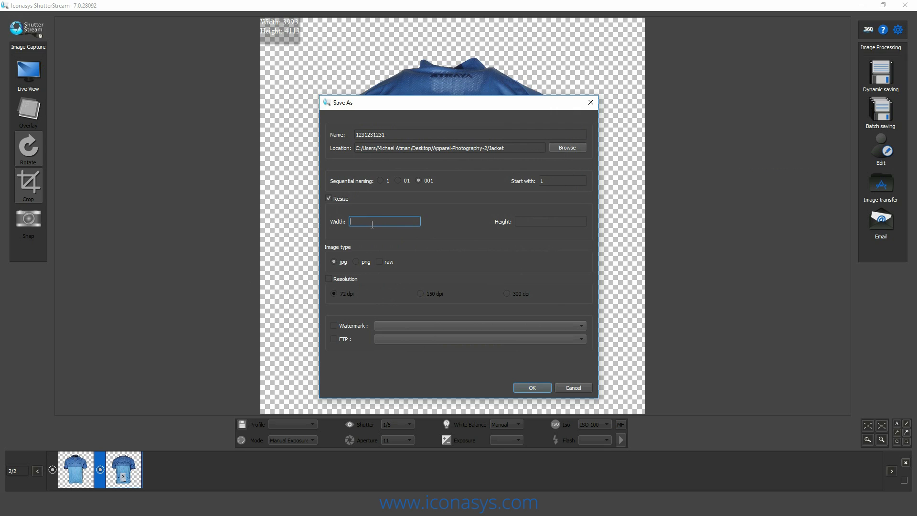
{"action": "type", "text": "1000"}
{"action": "left_click", "coordinate": [534, 385]}
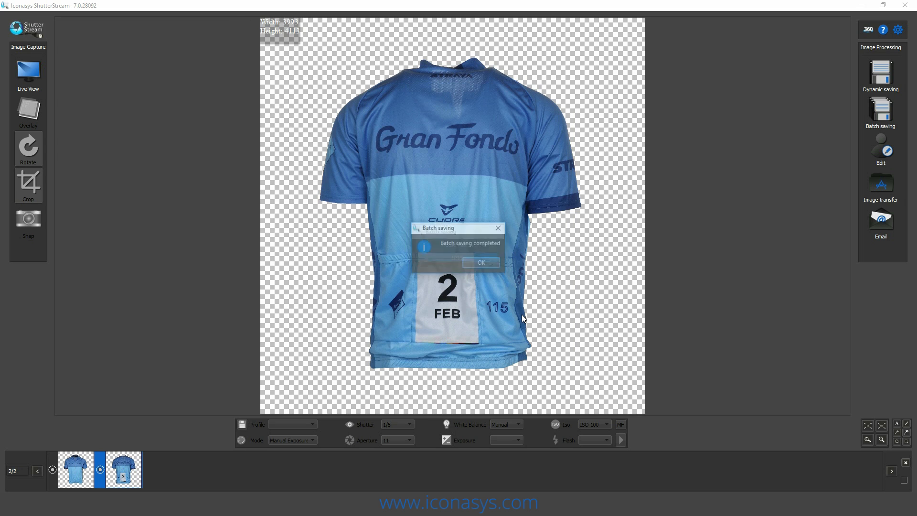
{"action": "key", "text": "Return"}
{"action": "key", "text": "alt+Tab"}
{"action": "left_click", "coordinate": [174, 113]}
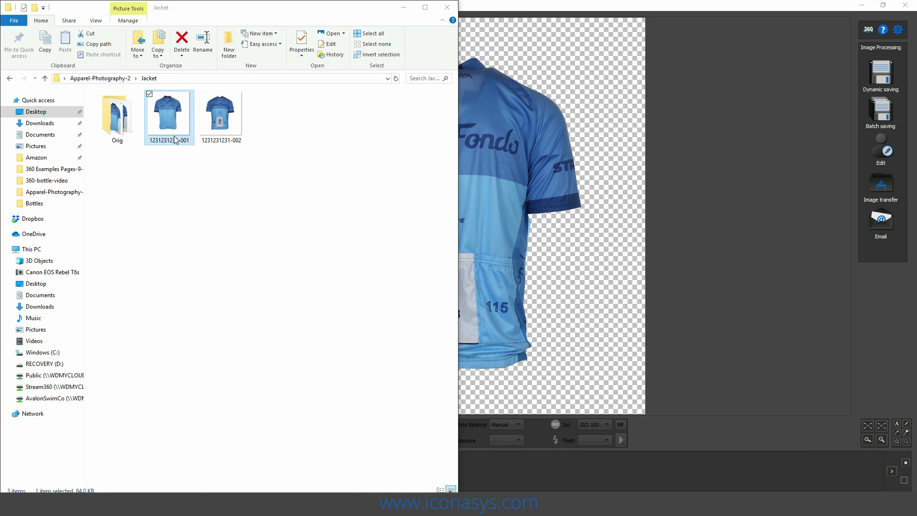
{"action": "double_click", "coordinate": [174, 139]}
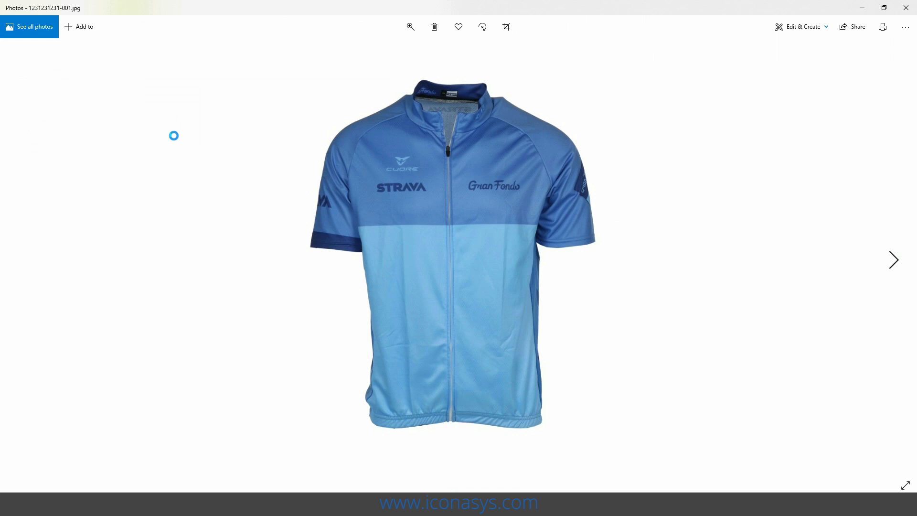
{"action": "key", "text": "Right"}
{"action": "key", "text": "Left"}
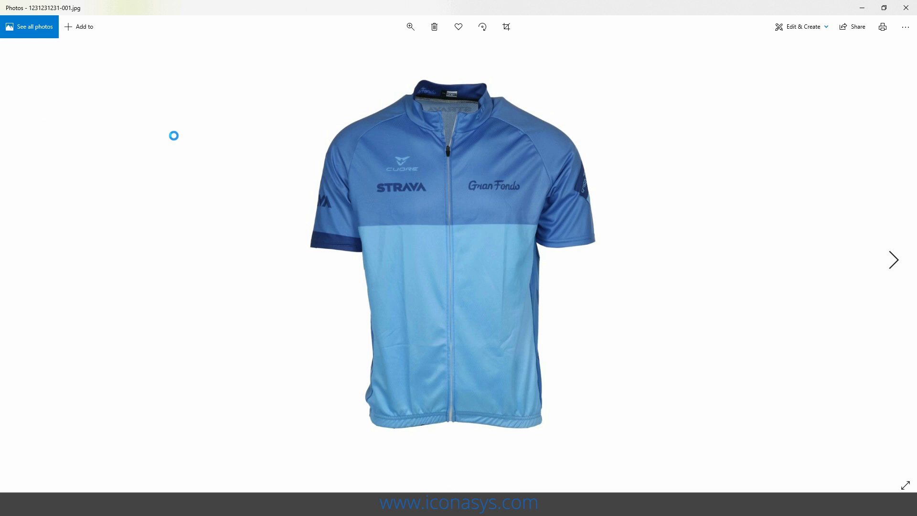